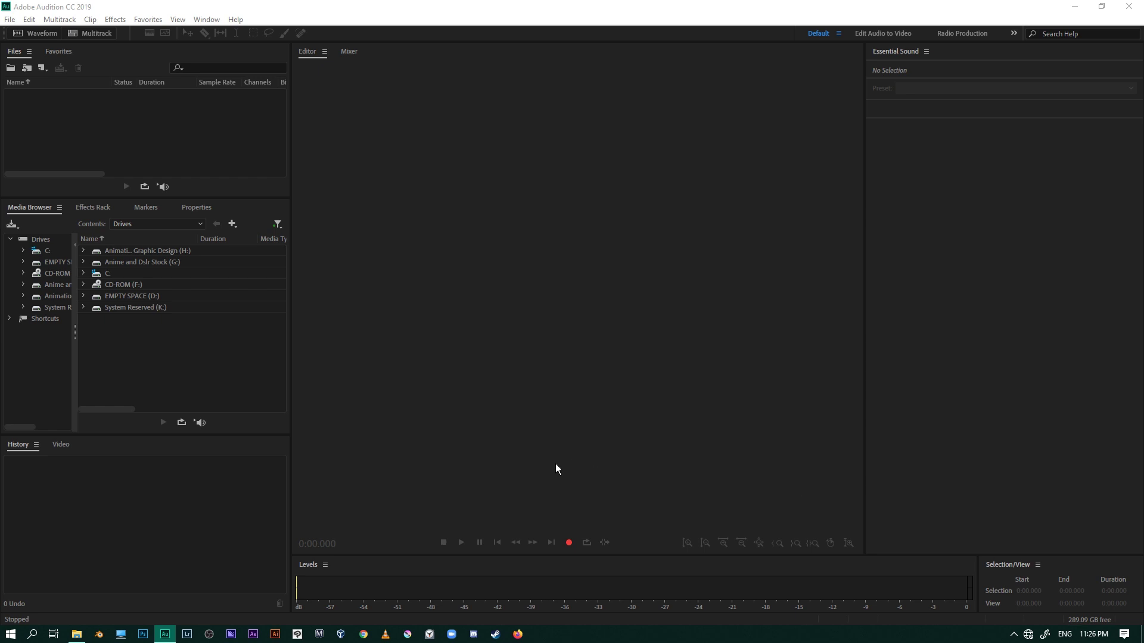
Create a stereo audio file at 48000 Hz and 32-bit float, and clear the short first take recorded in it
click(570, 542)
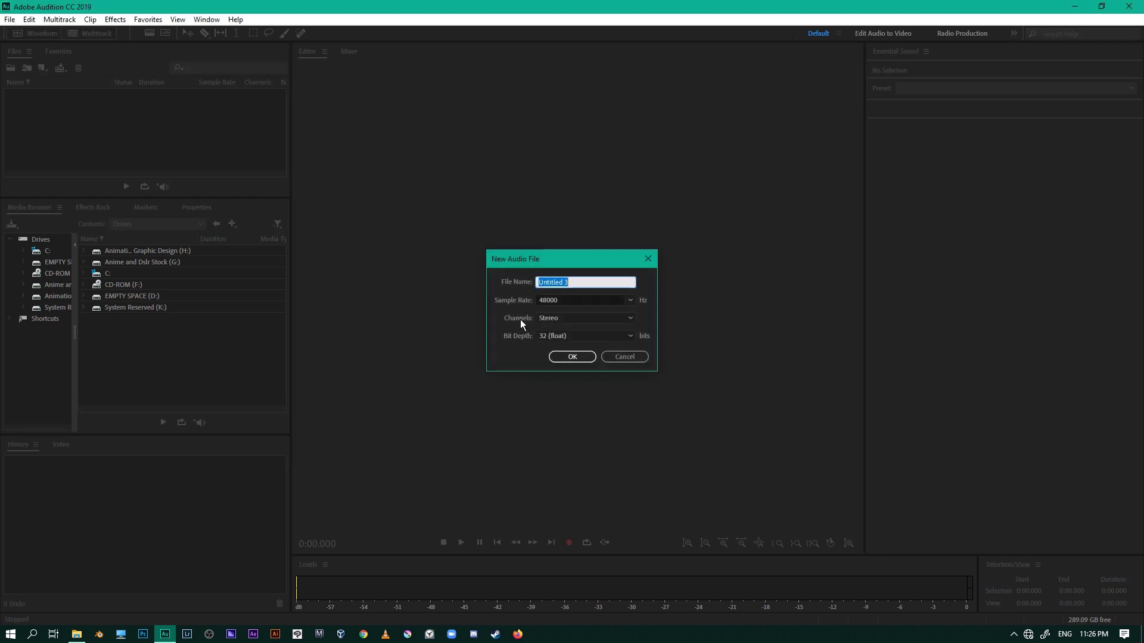
click(569, 357)
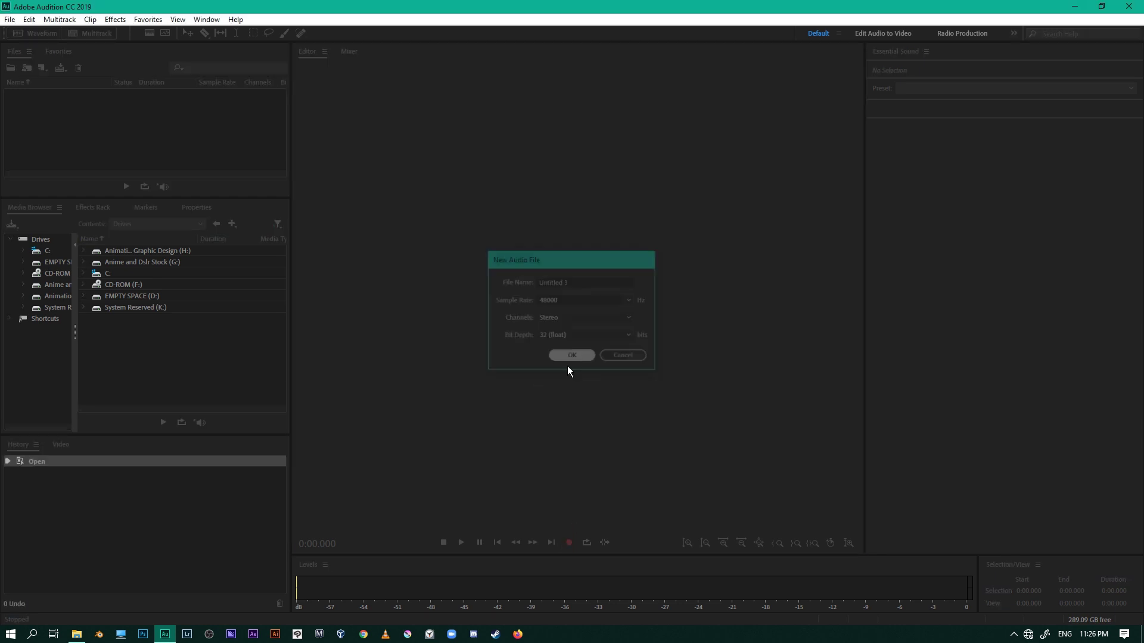
click(569, 542)
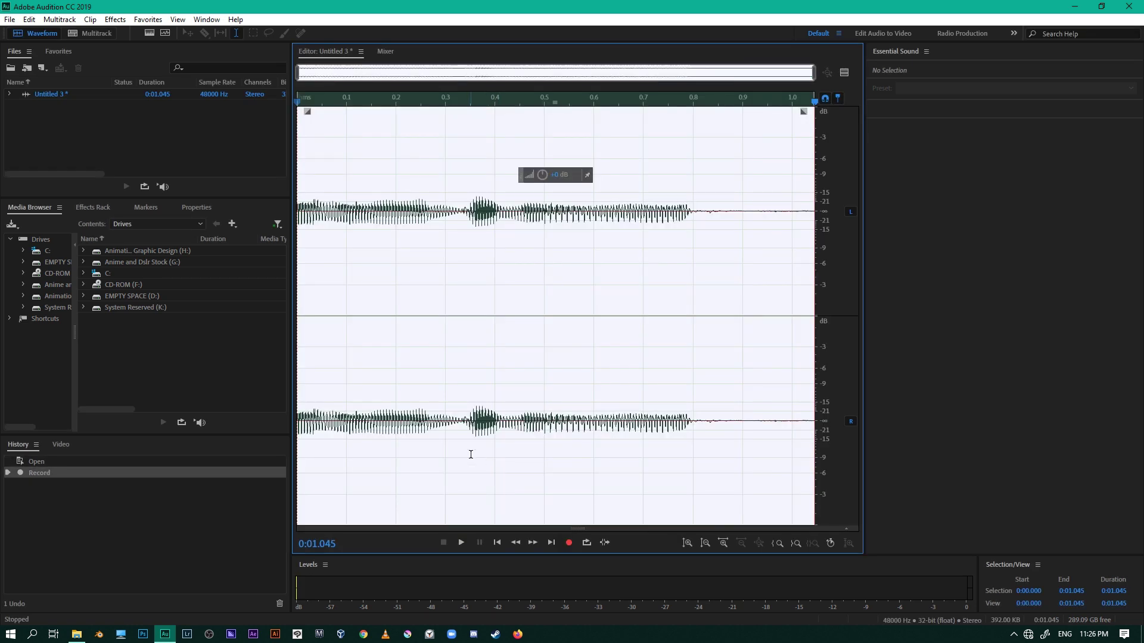
key(Delete)
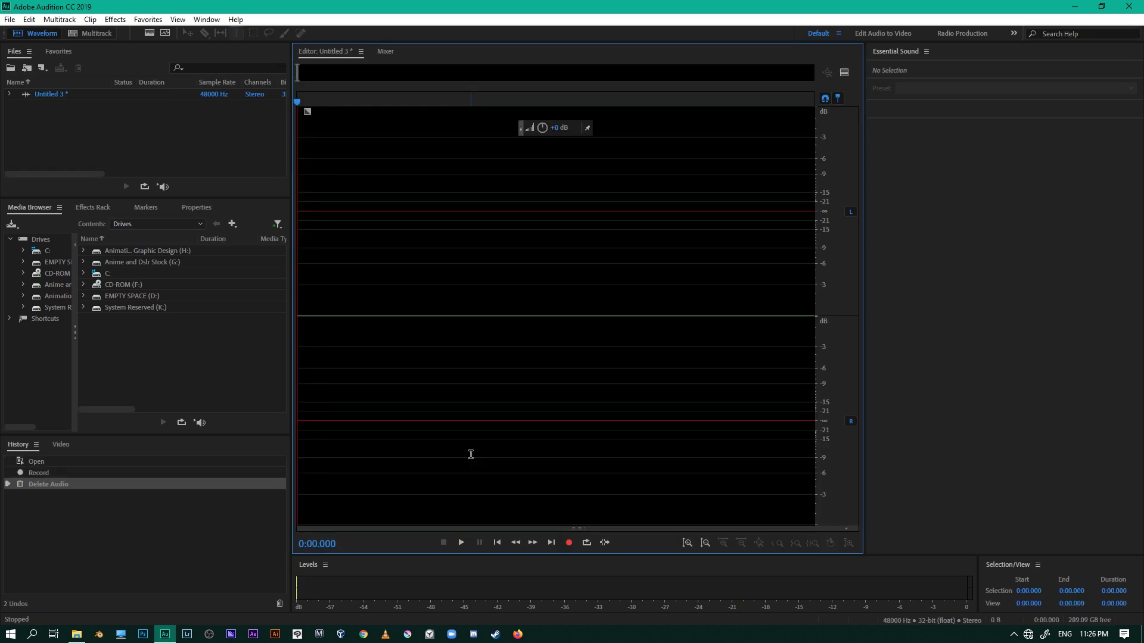
Record a trial take of about 26 seconds in the empty file and delete the whole take
click(569, 543)
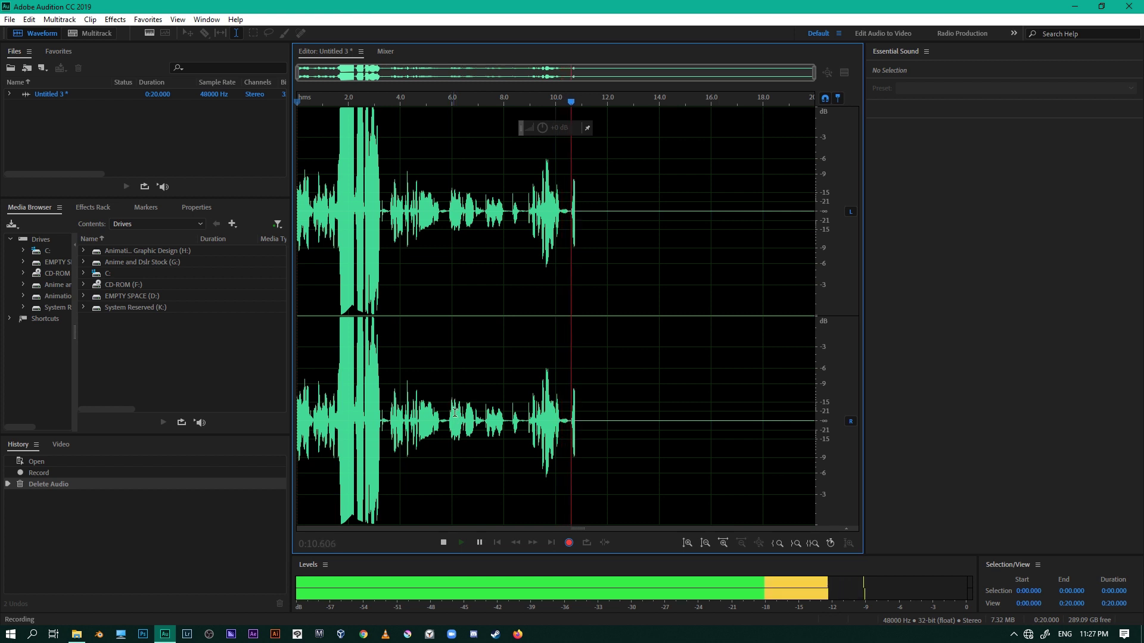
drag(448, 417, 512, 413)
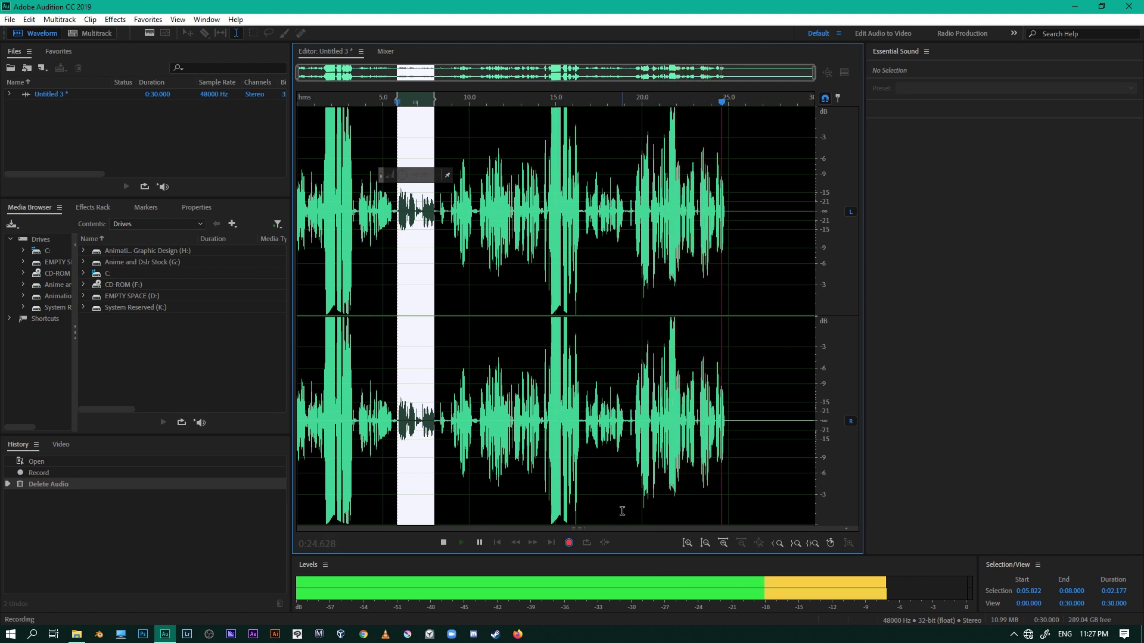
click(569, 542)
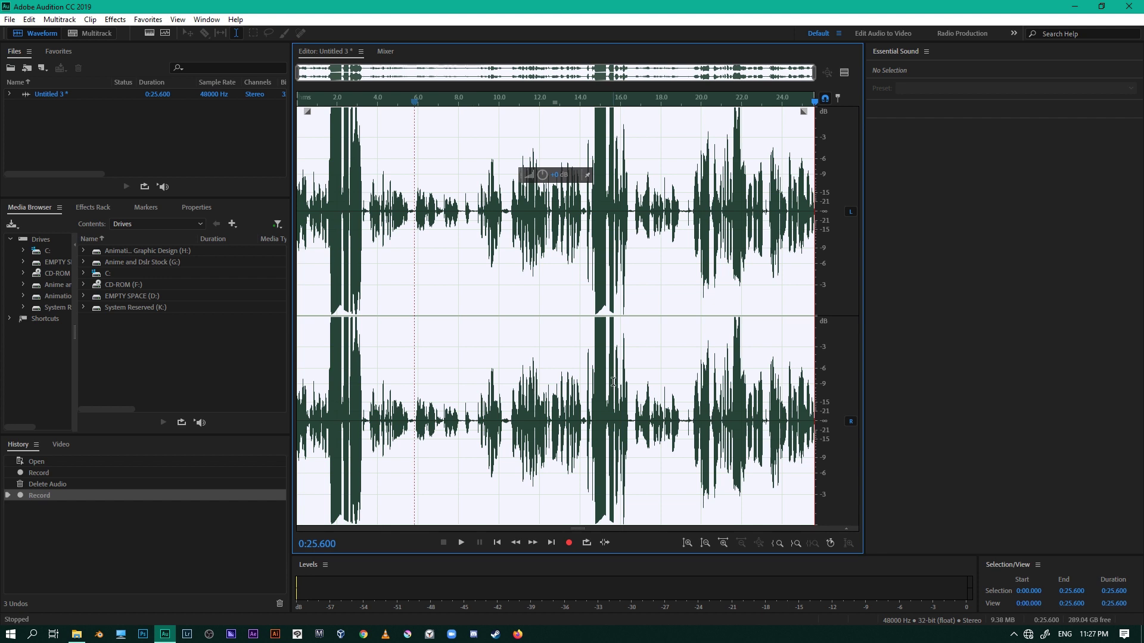
key(Delete)
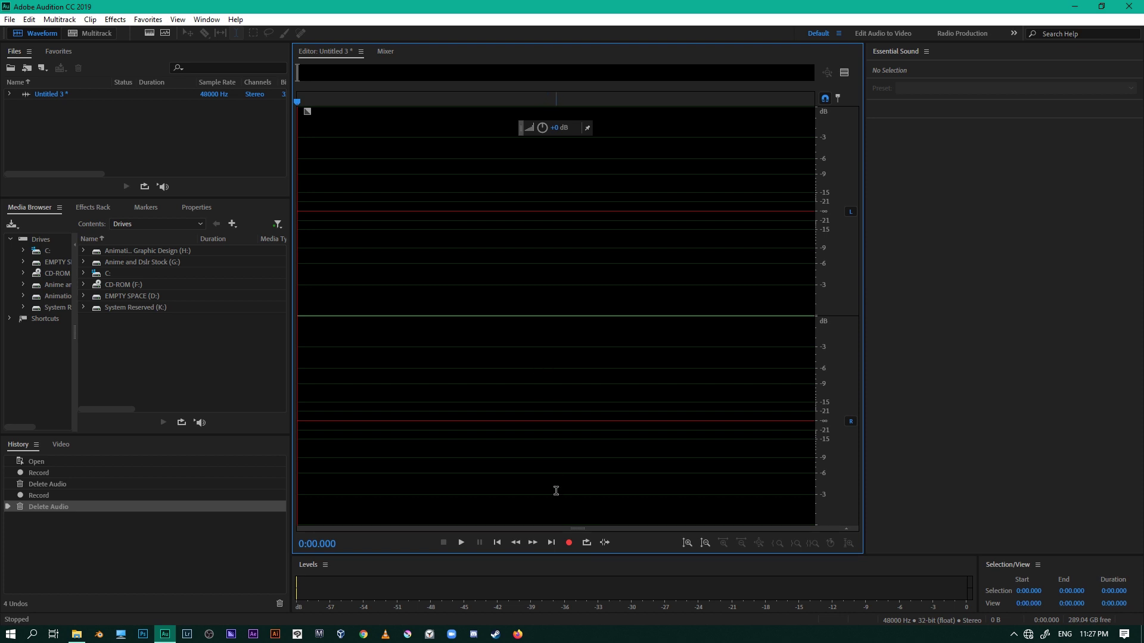
Record a fresh take of about 7 seconds and play part of it back from the 4.5-second mark
click(569, 543)
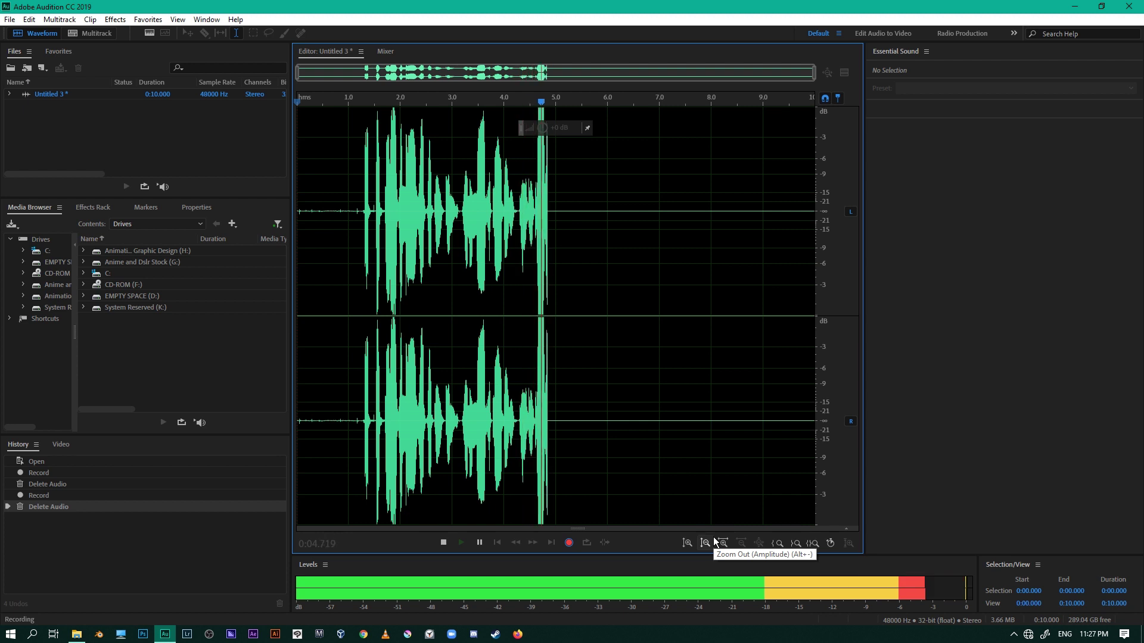
click(569, 543)
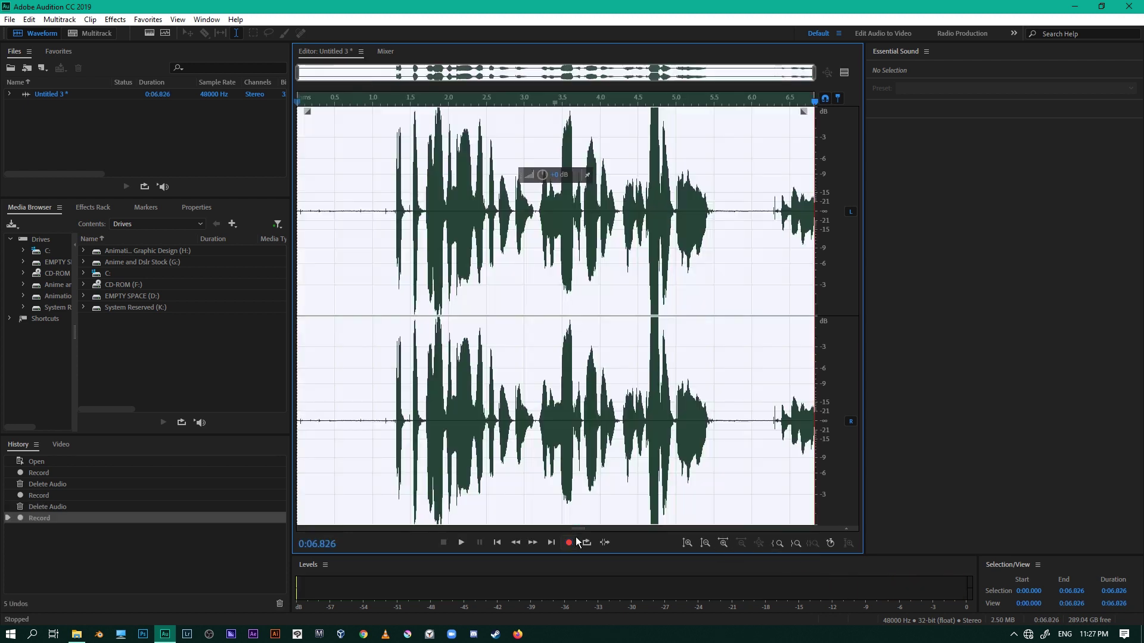
click(639, 392)
key(space)
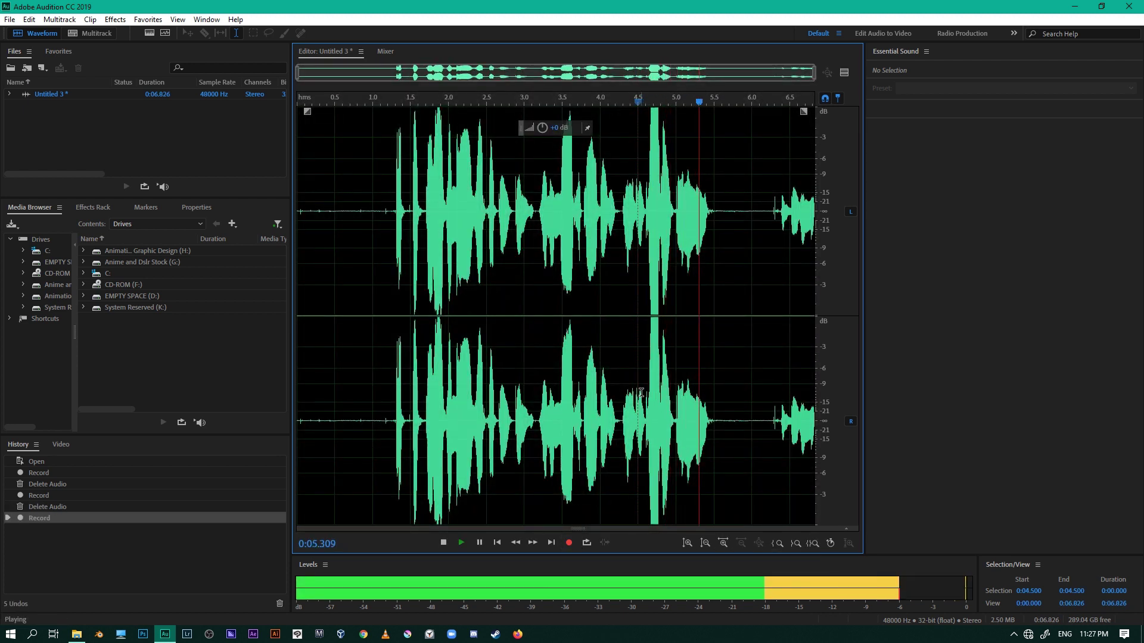
key(space)
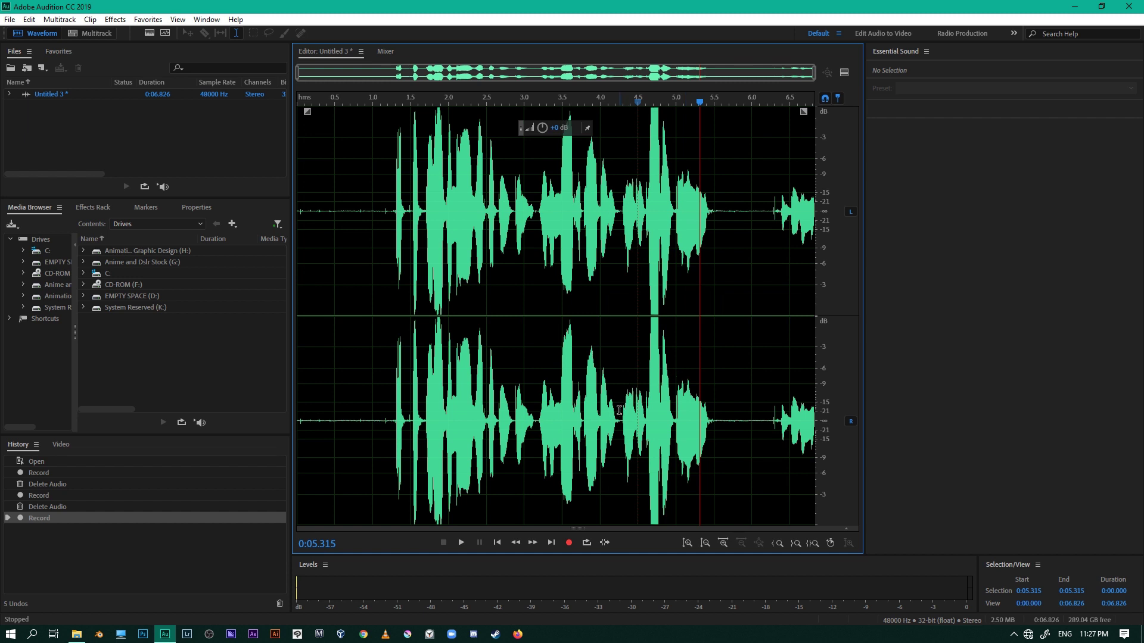
Lower the volume of the unwanted audio from about 4.25 s to the end to silence, and play across the cut
drag(619, 411, 1104, 411)
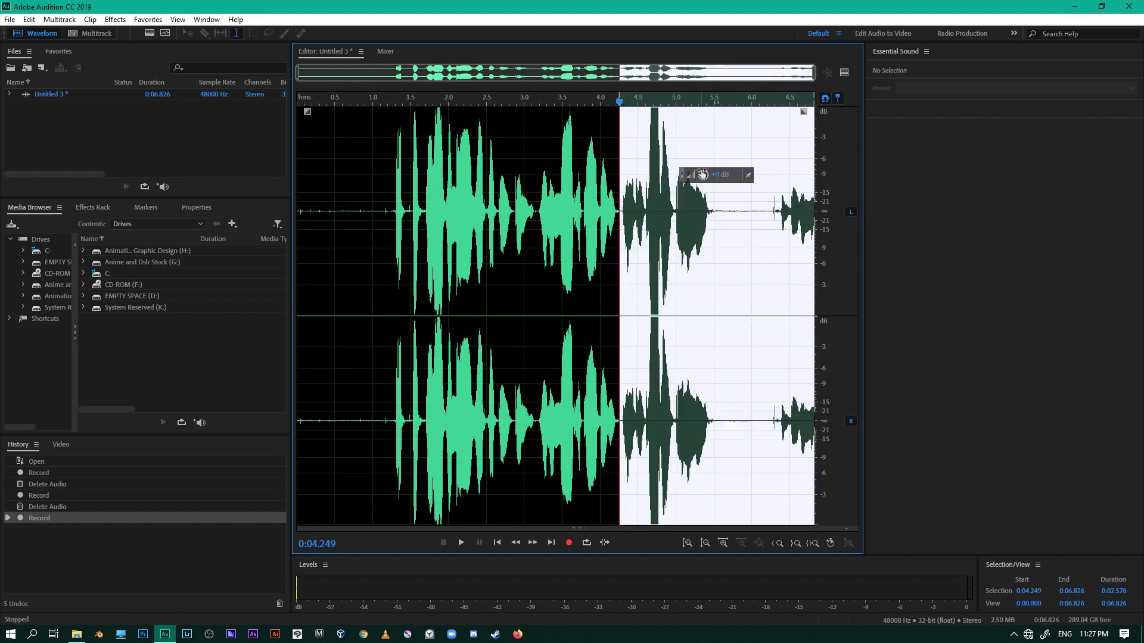
drag(701, 173, 656, 173)
click(552, 195)
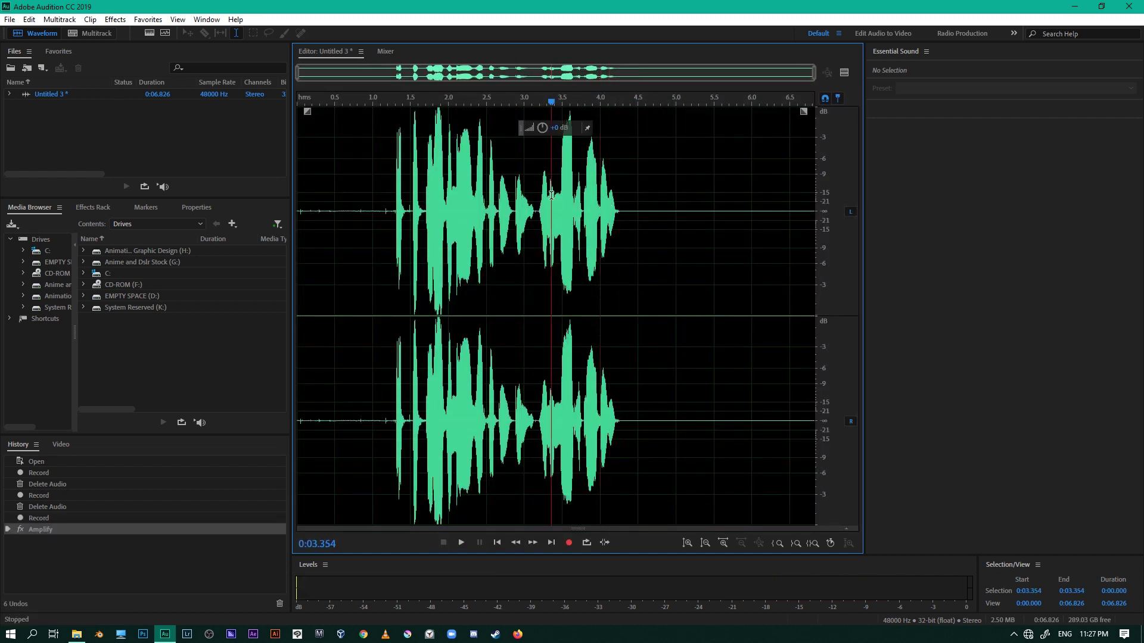
key(space)
key(space)
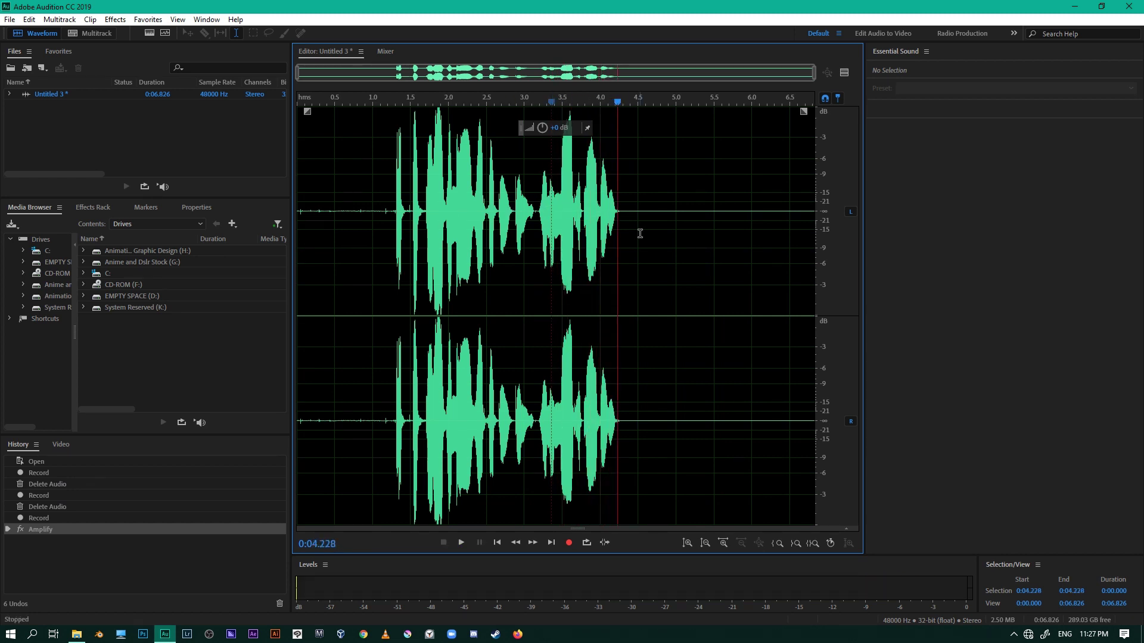
Play back the spoken phrase from about 0.5 s to 4.86 s
drag(619, 205, 719, 216)
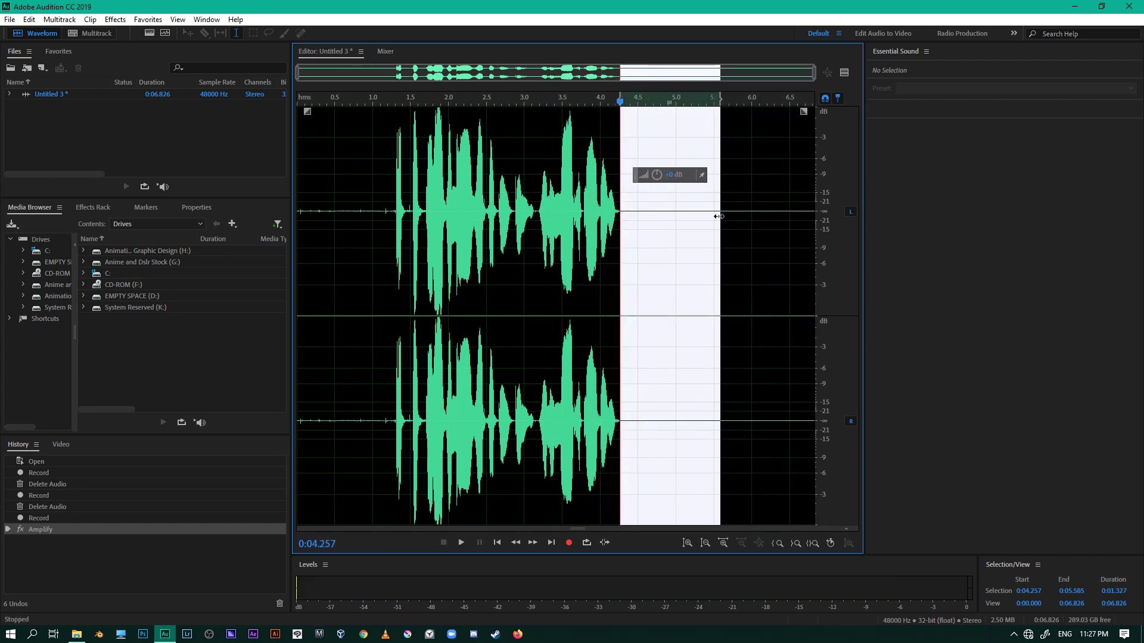
click(404, 338)
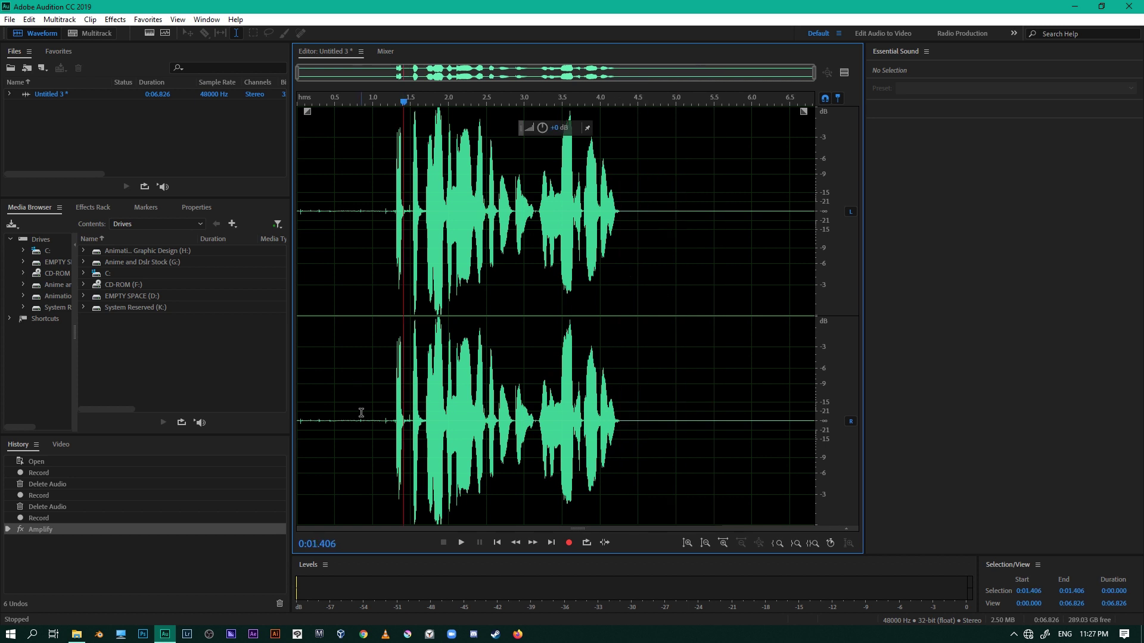
drag(335, 383, 666, 465)
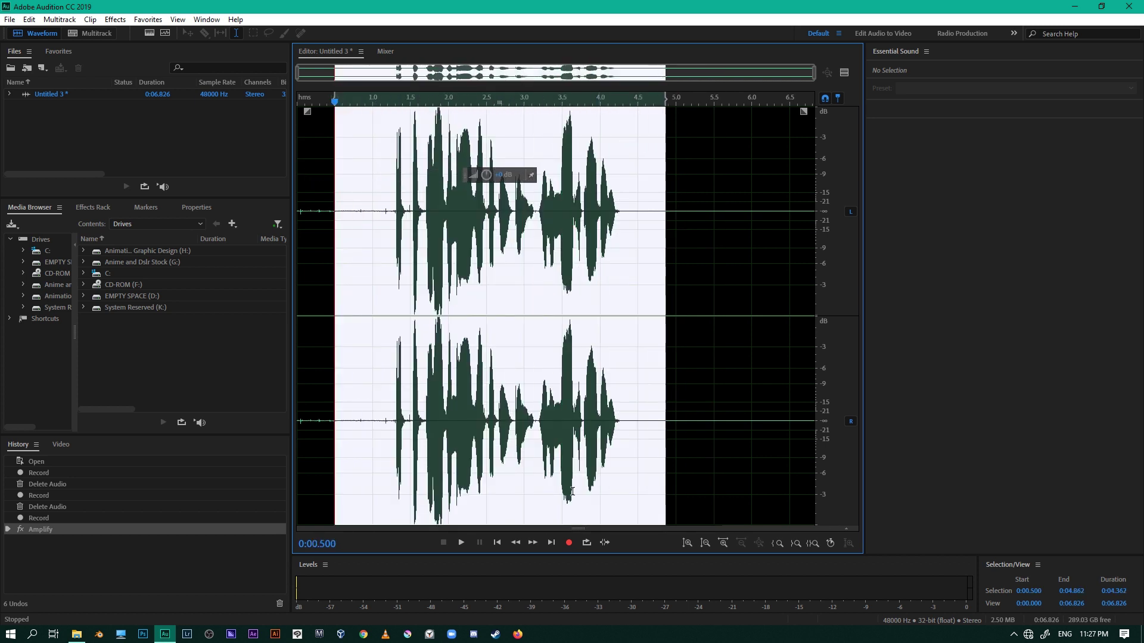
click(463, 542)
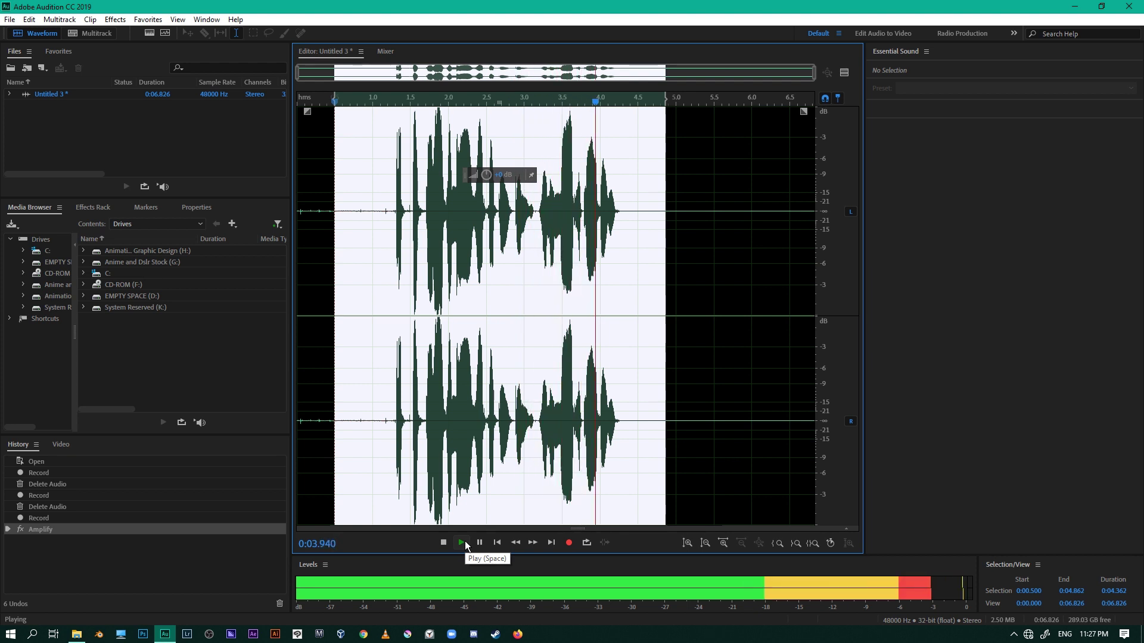
click(444, 543)
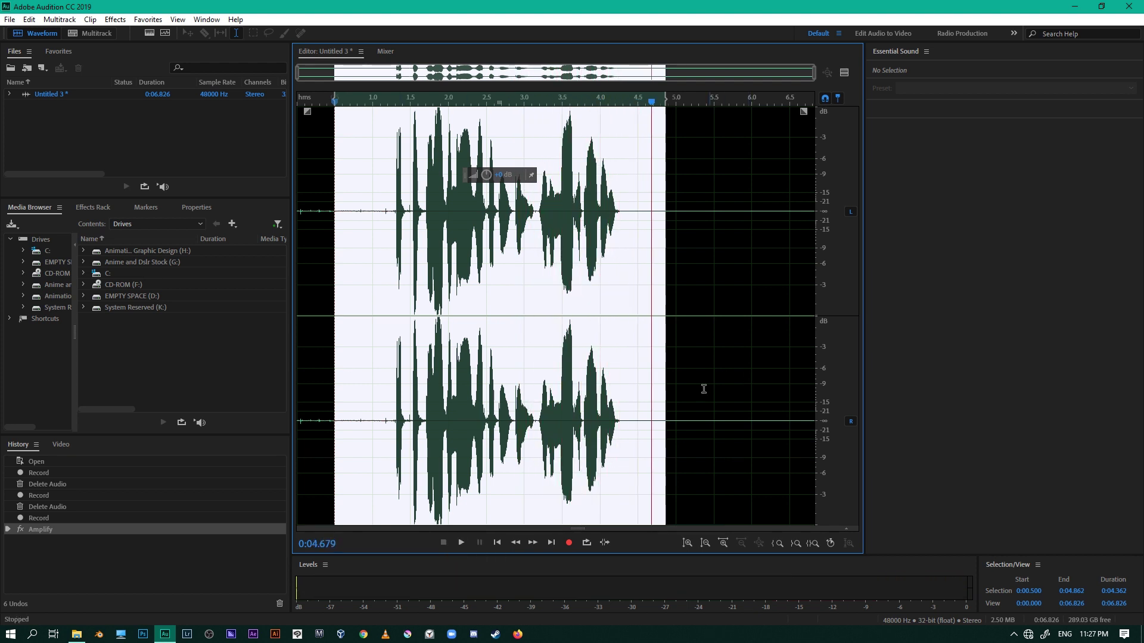
click(624, 412)
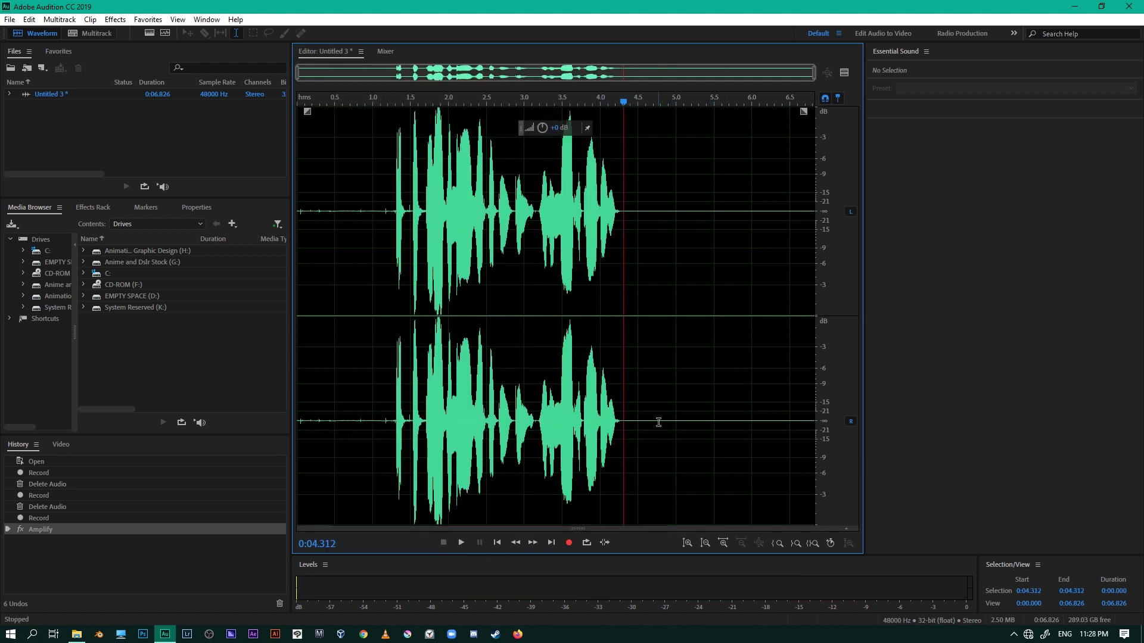
Capture a noise print from the quiet section before the speech, from about 0.5 s to 0.94 s
drag(646, 419, 634, 419)
drag(369, 417, 336, 418)
key(shift+p)
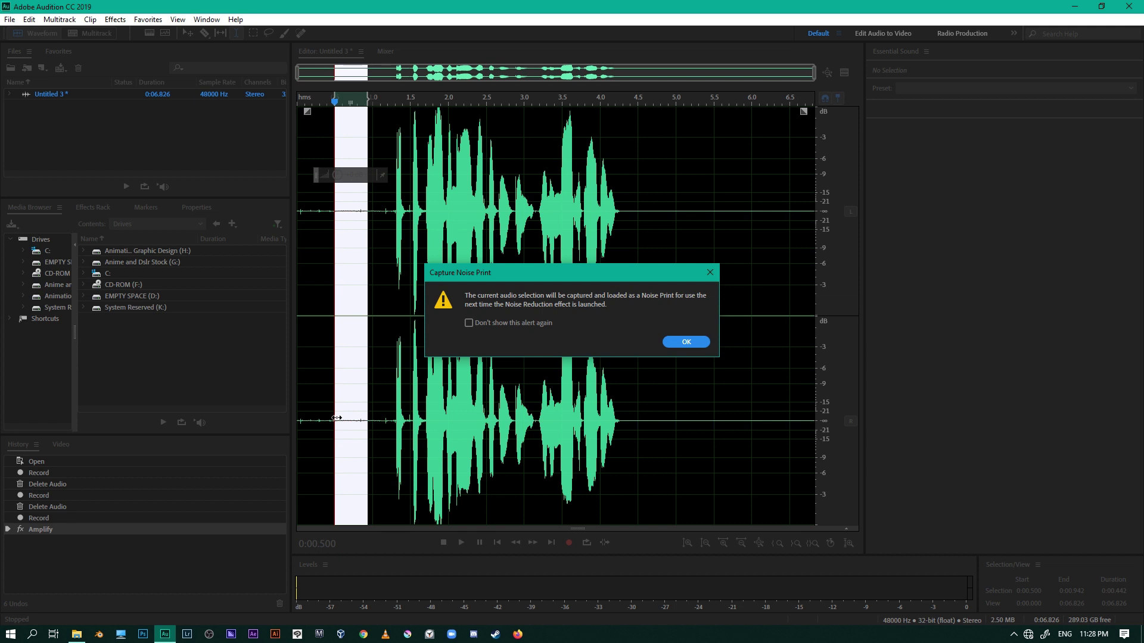
key(Return)
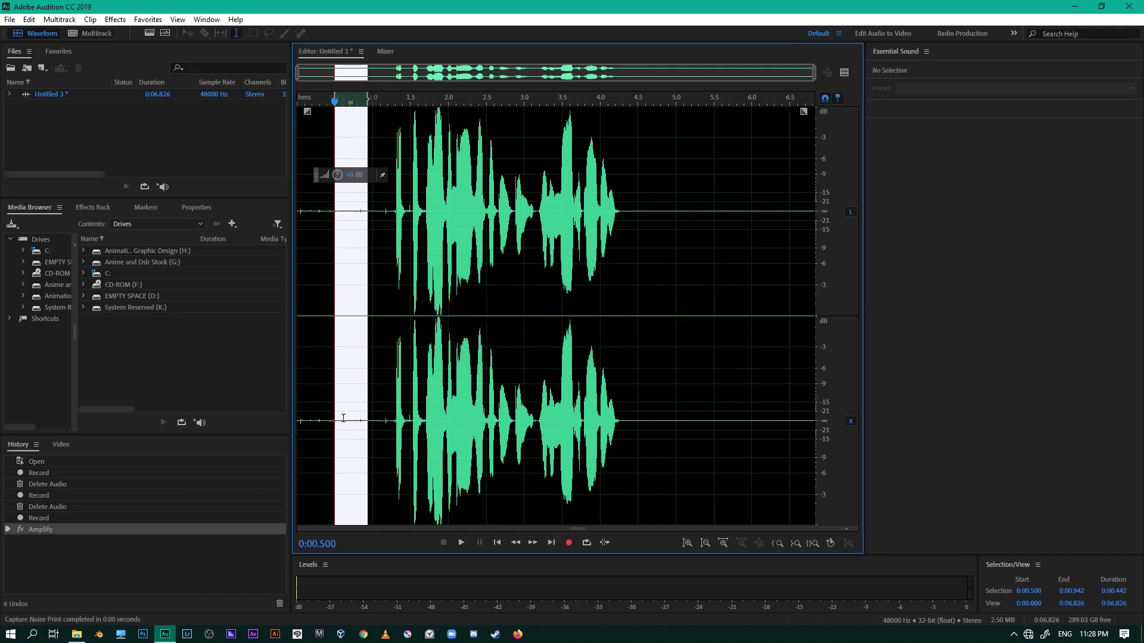
Apply Noise Reduction at 50 % and 16 dB to the speech from about 1.1 s to 4.5 s
drag(380, 419, 641, 437)
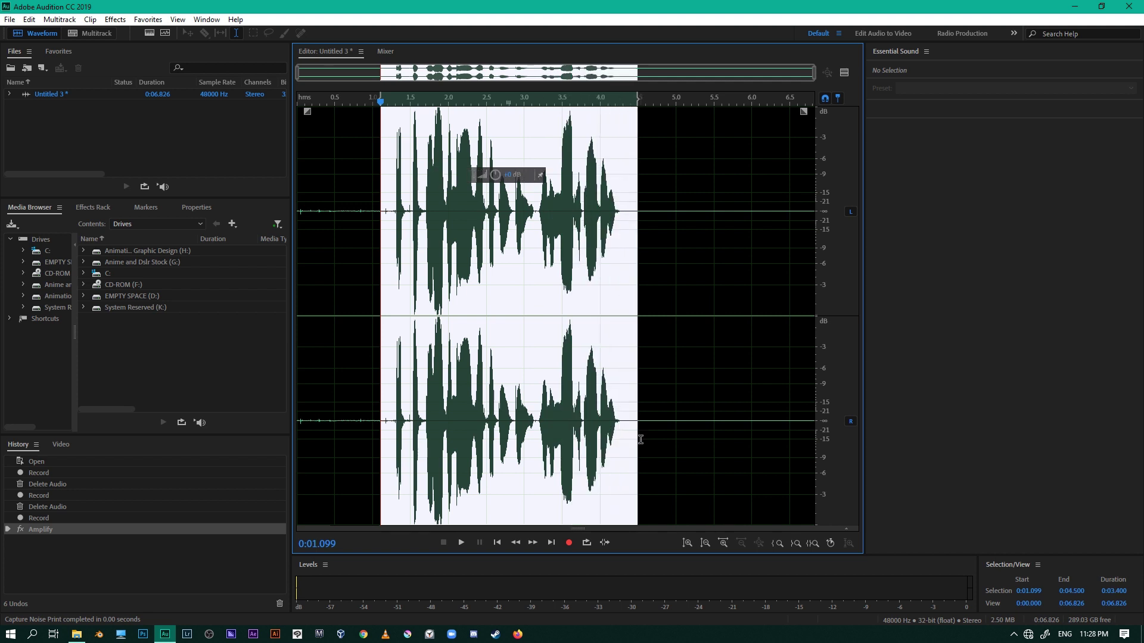
key(ctrl+shift+p)
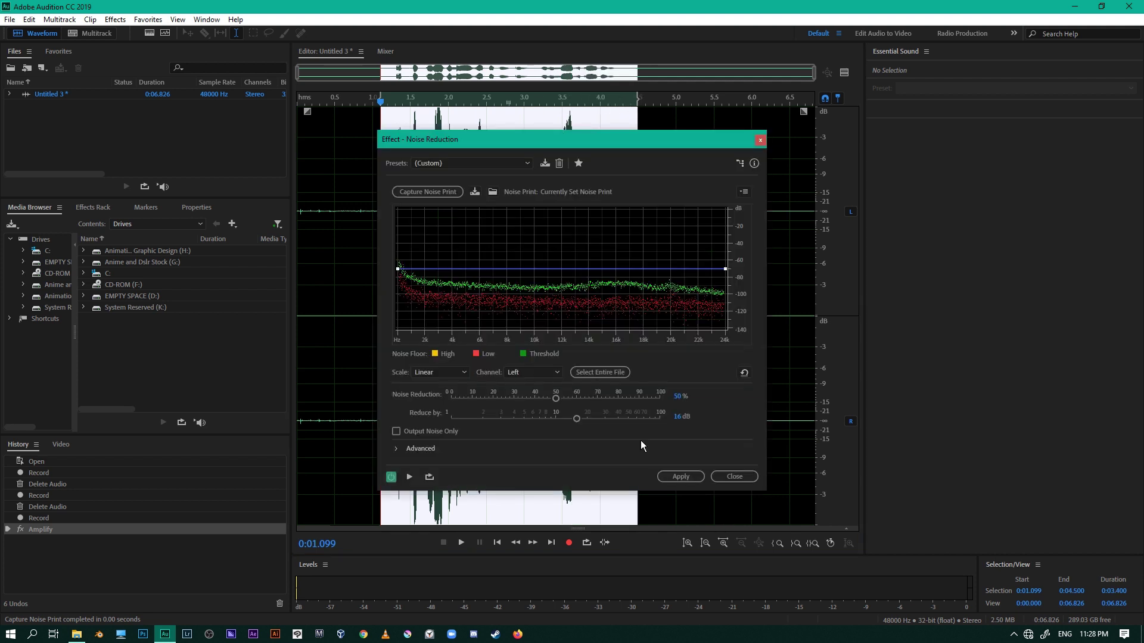
click(682, 477)
Delete the quiet lead-in of about 1.16 s before the speech begins
click(365, 412)
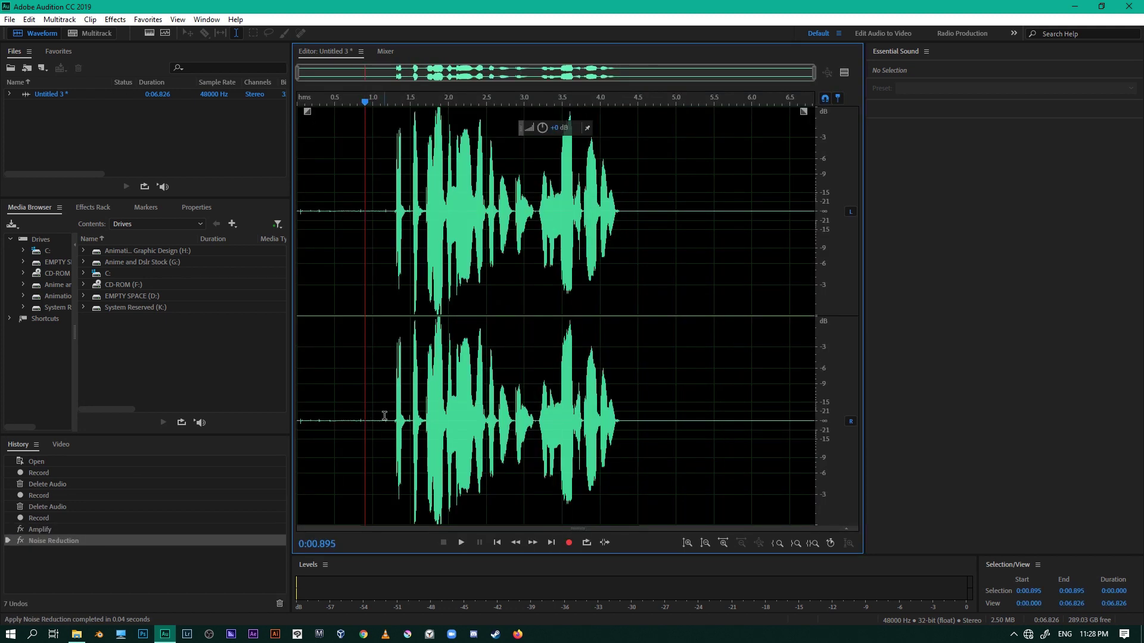
drag(384, 417, 183, 411)
key(Delete)
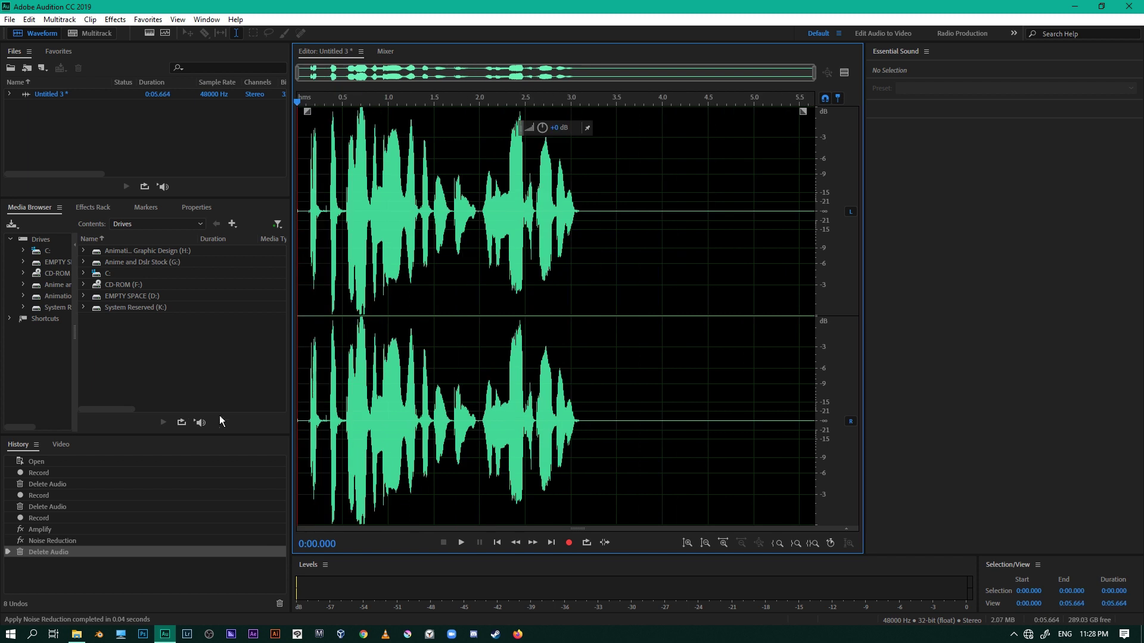
drag(586, 416, 815, 417)
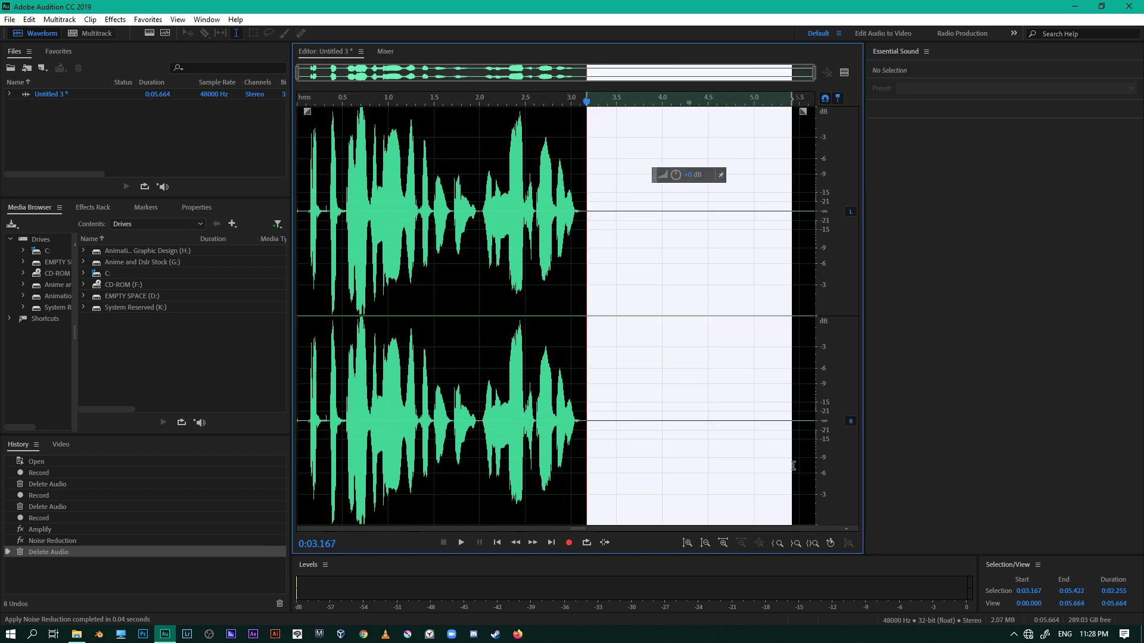
click(668, 419)
drag(591, 416, 701, 418)
click(780, 421)
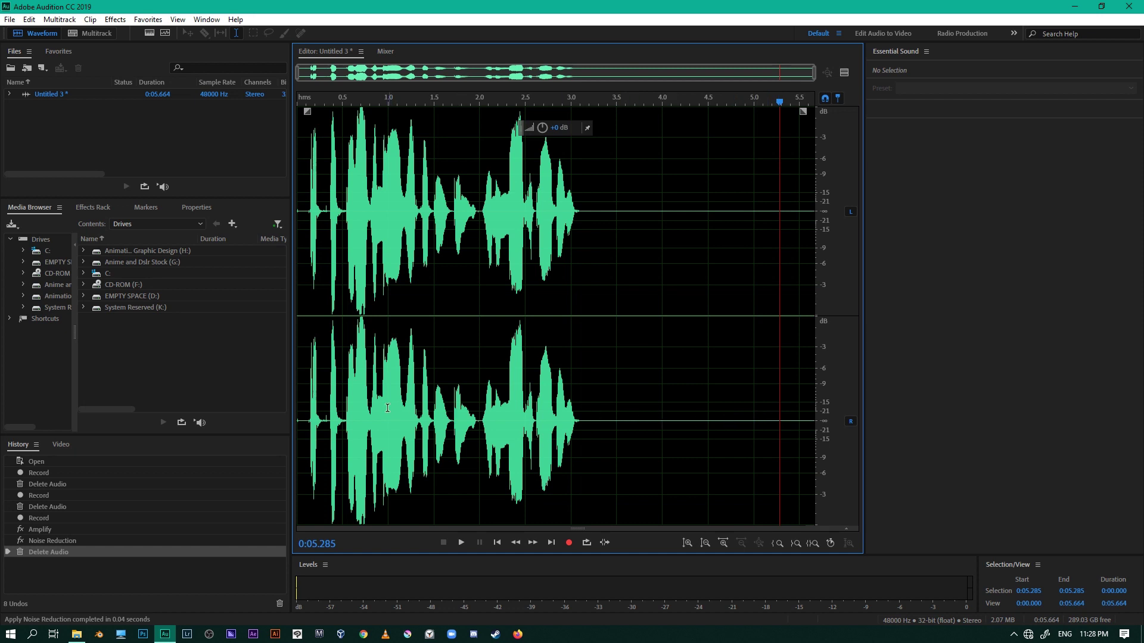
Play the trimmed, noise-reduced recording from just before the first word, at about 0.12 s
click(306, 401)
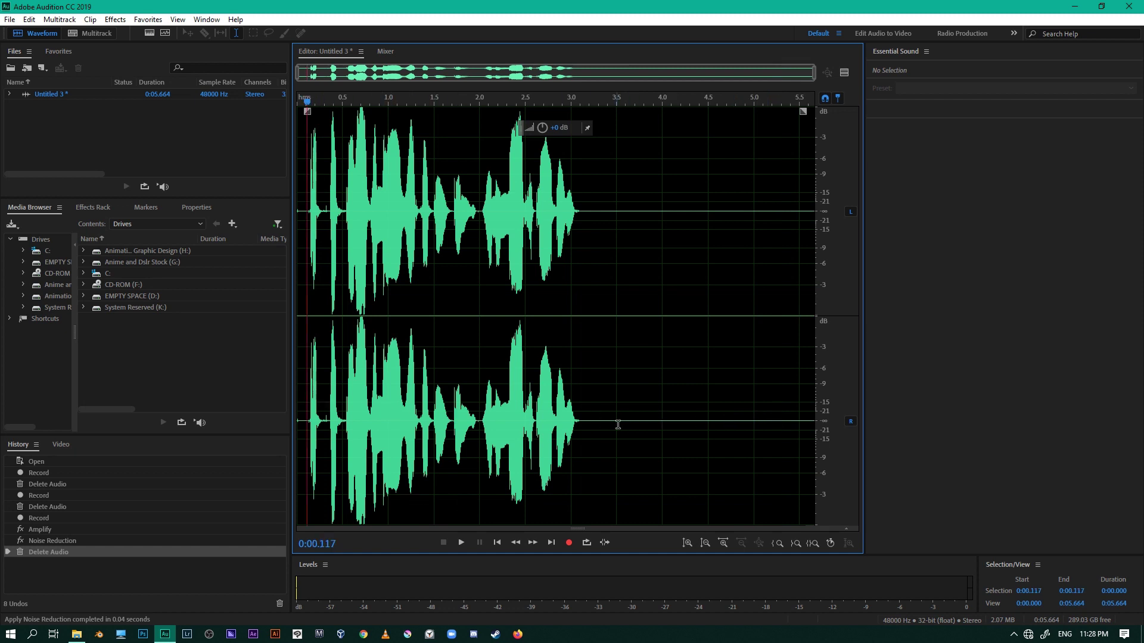
click(462, 542)
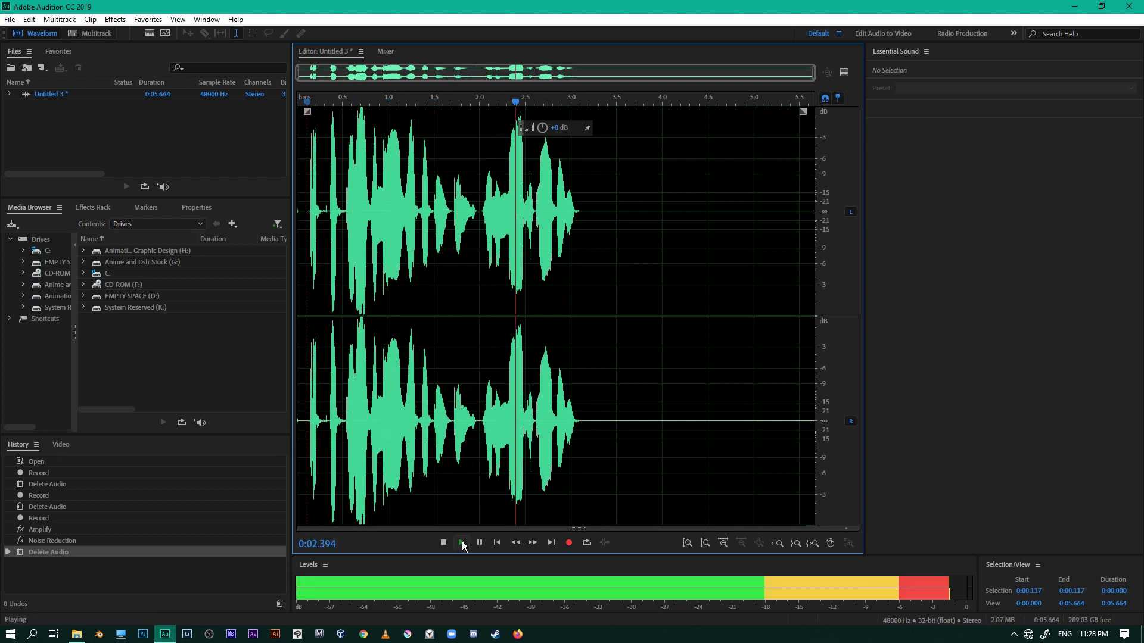
click(443, 543)
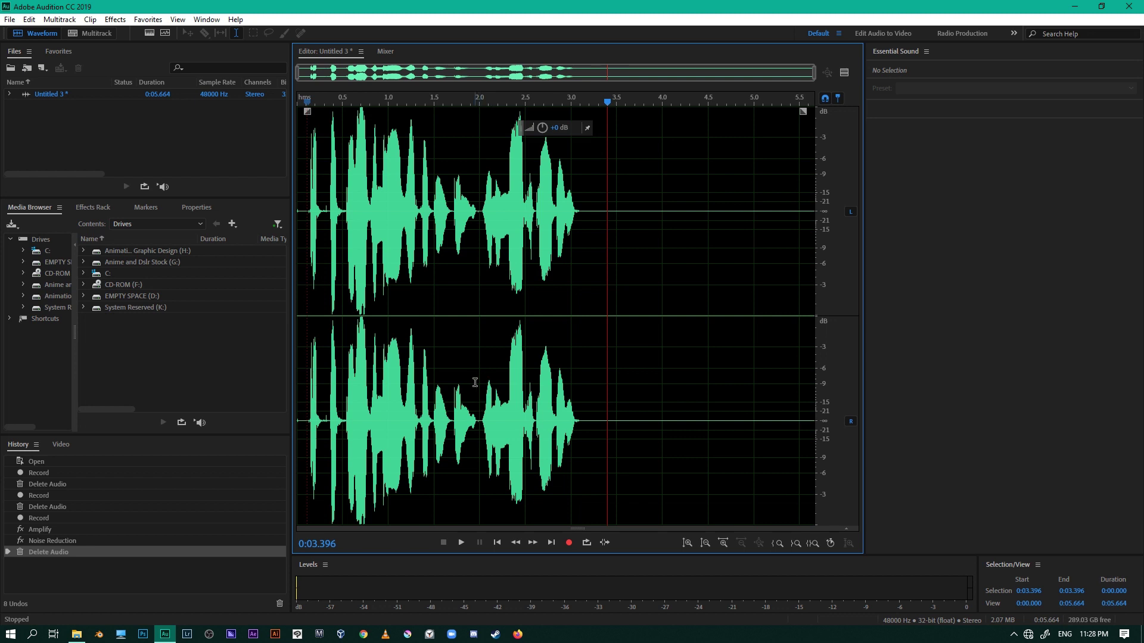
Select the entire recording and preview the Echo effect on it with the Spooky preset
double_click(468, 380)
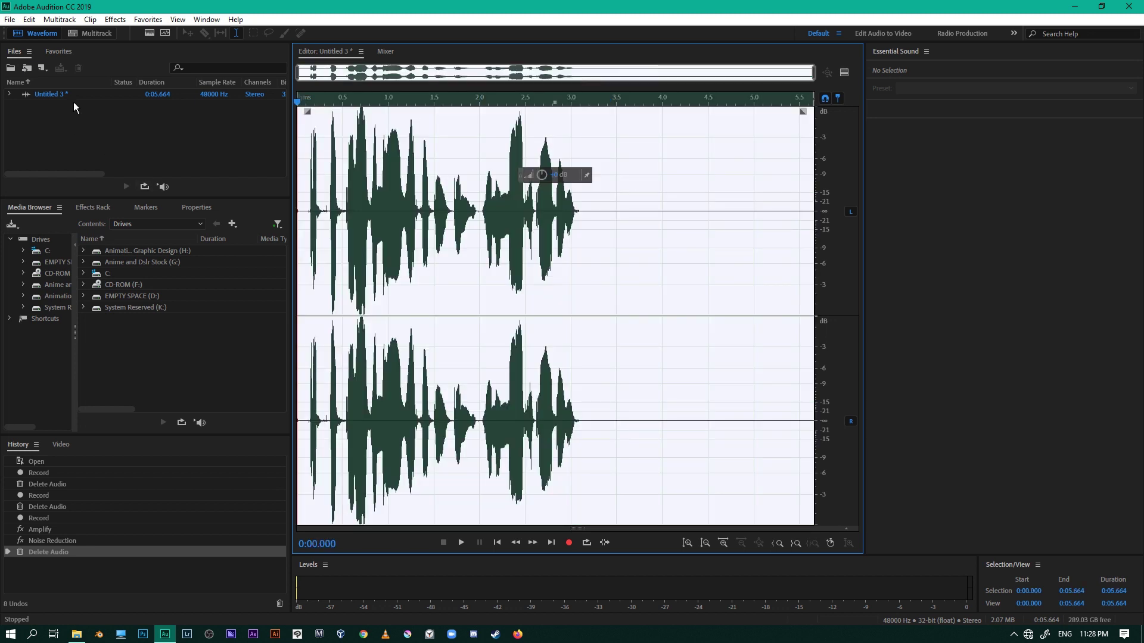
click(115, 20)
mouse_move(165, 119)
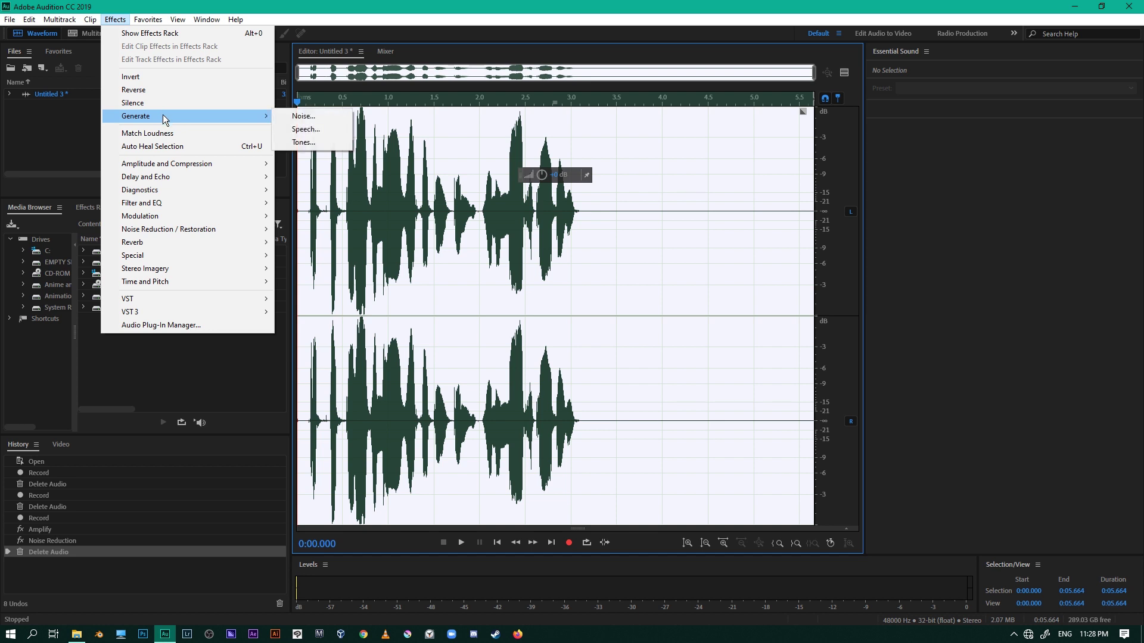
mouse_move(187, 179)
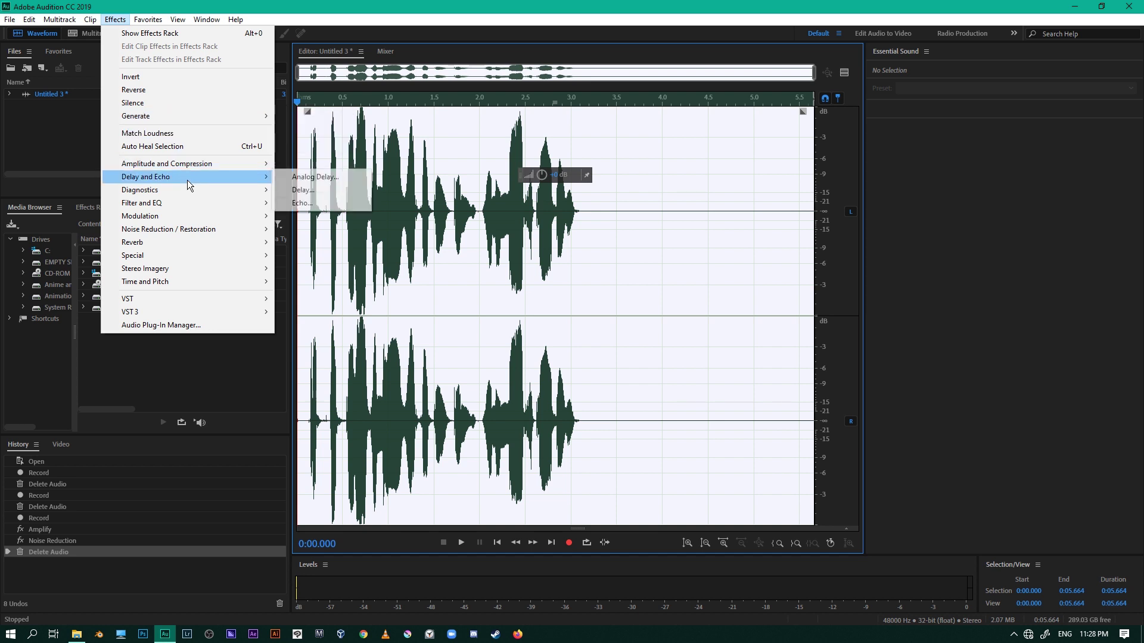
click(303, 203)
click(458, 208)
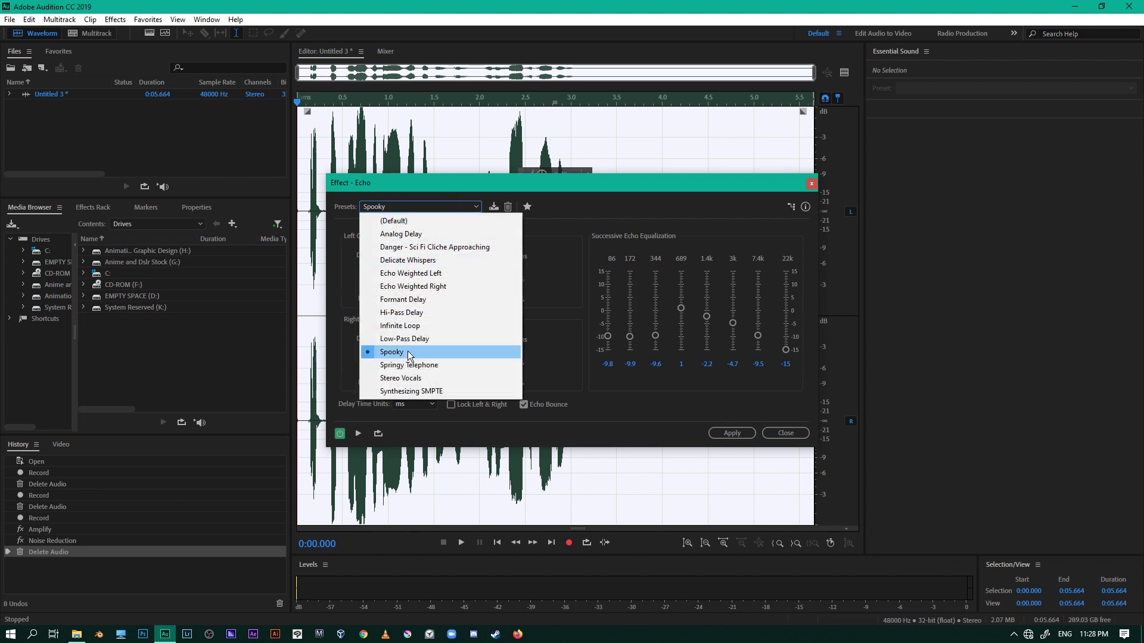
click(477, 351)
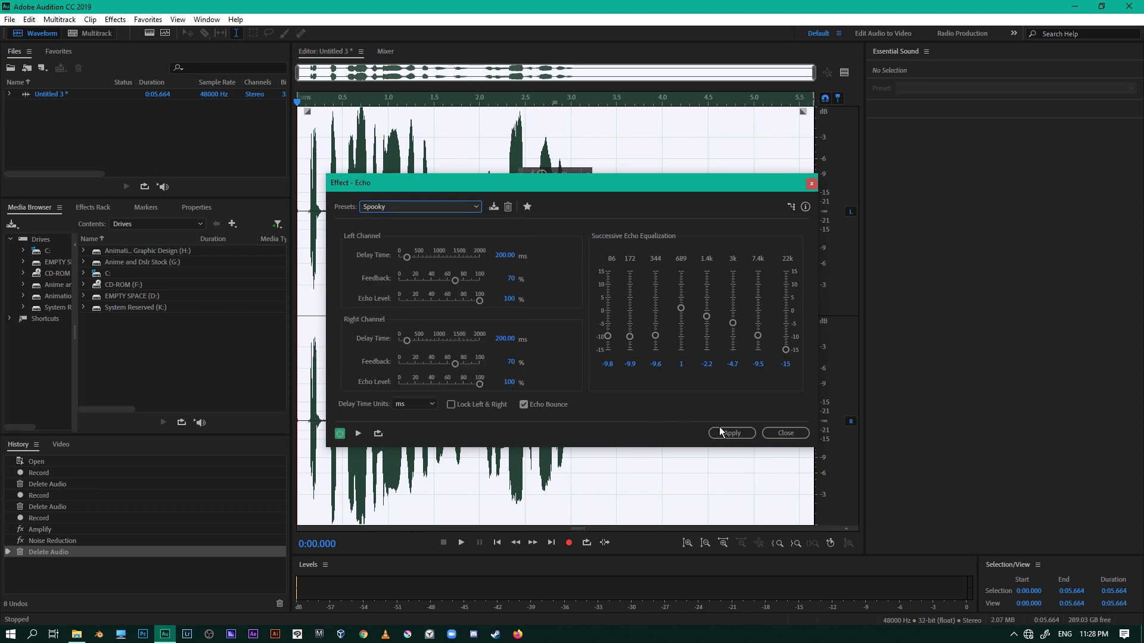
drag(395, 182, 709, 145)
click(670, 394)
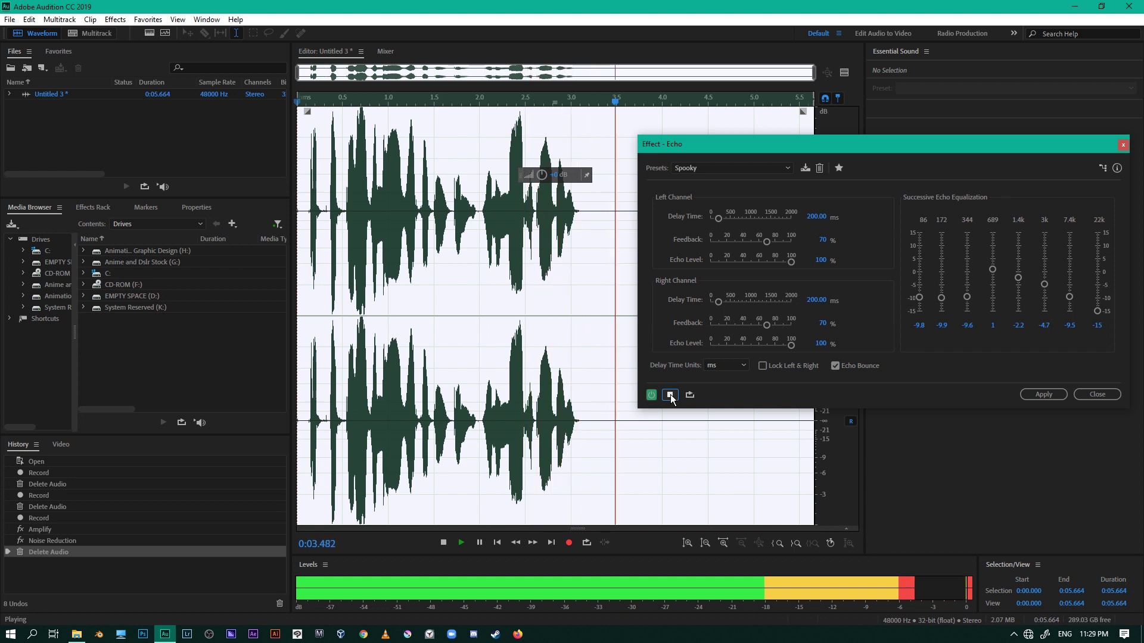
click(670, 394)
Preview the recording from near its start with the Echo effect's Analog Delay preset
click(709, 167)
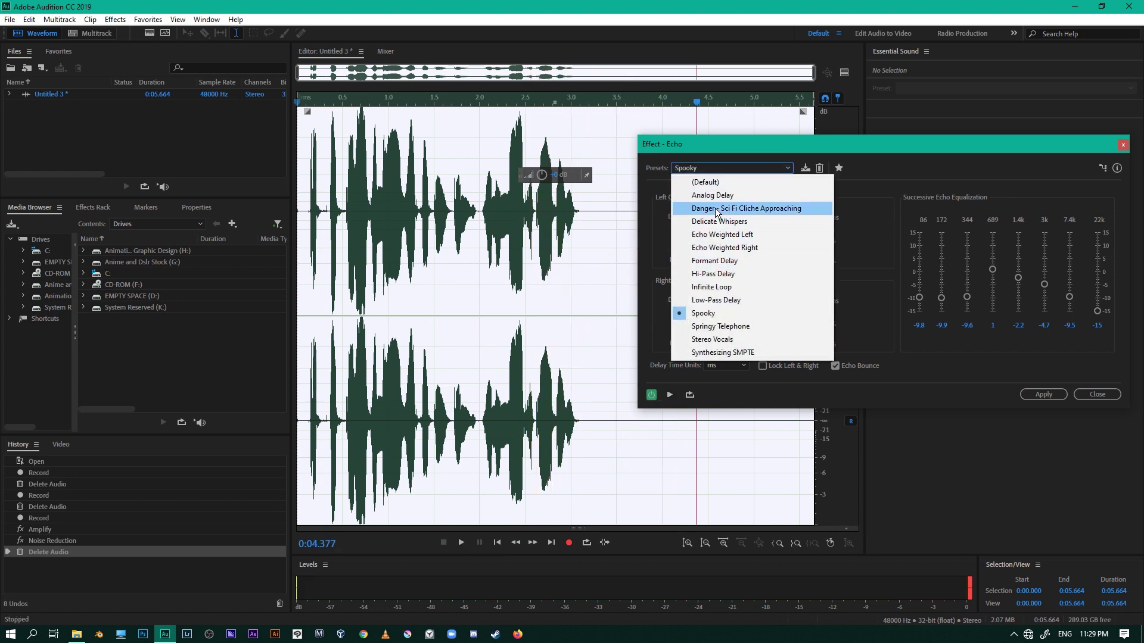
click(713, 197)
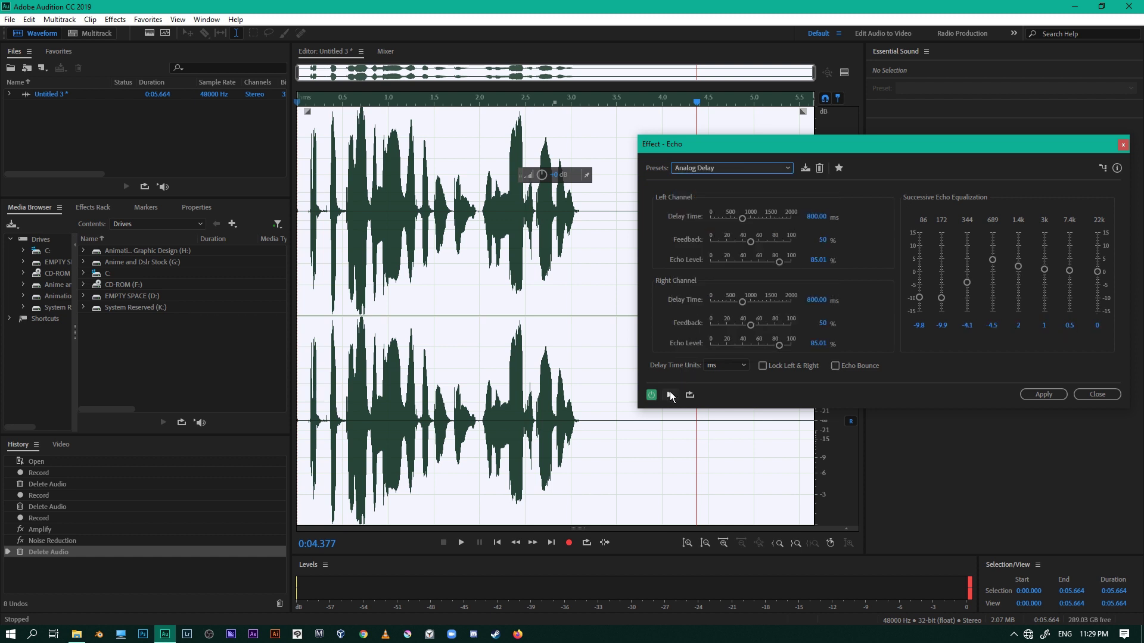
click(305, 102)
click(671, 395)
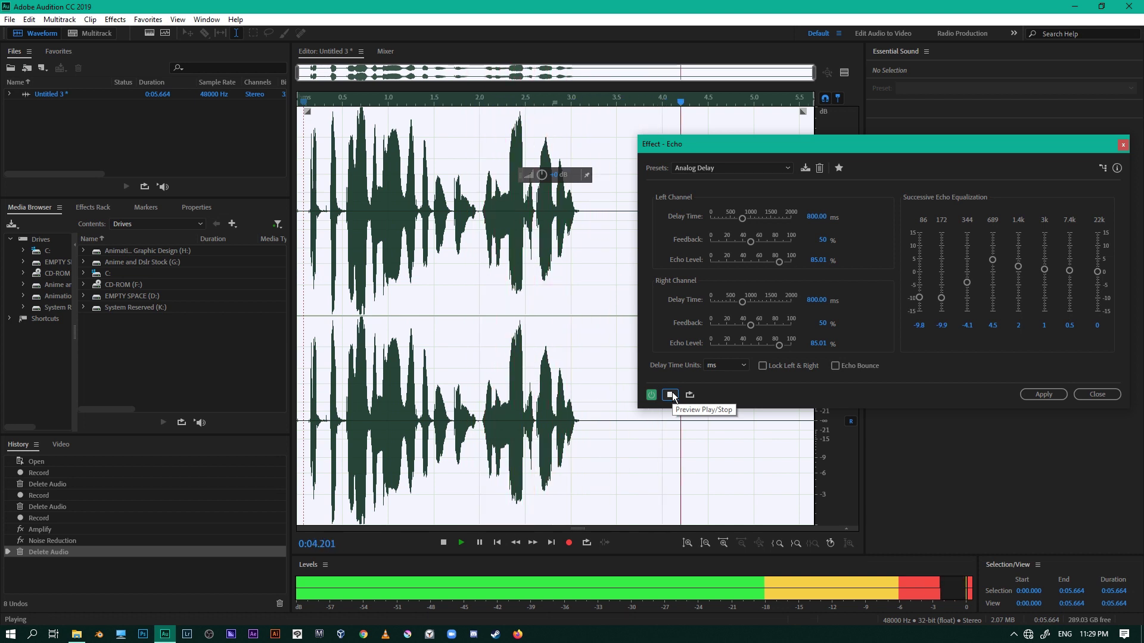
click(671, 394)
Try Echo delay times of about 412 ms left and 594 ms right, and close the effect without applying it
click(735, 170)
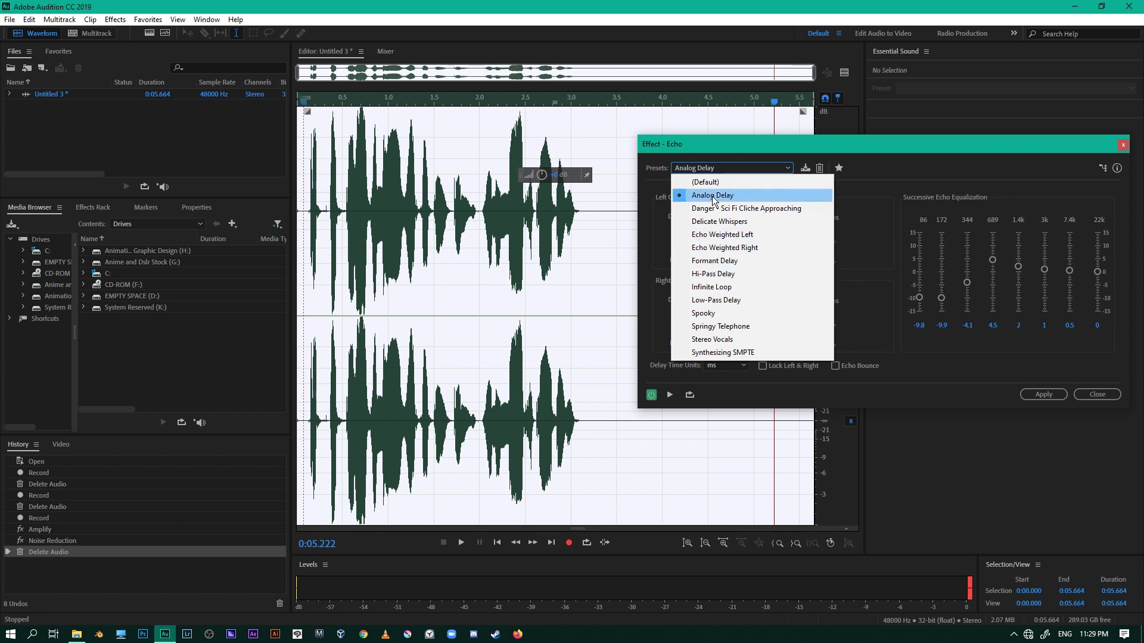
click(875, 316)
drag(745, 302, 736, 305)
drag(732, 219, 727, 218)
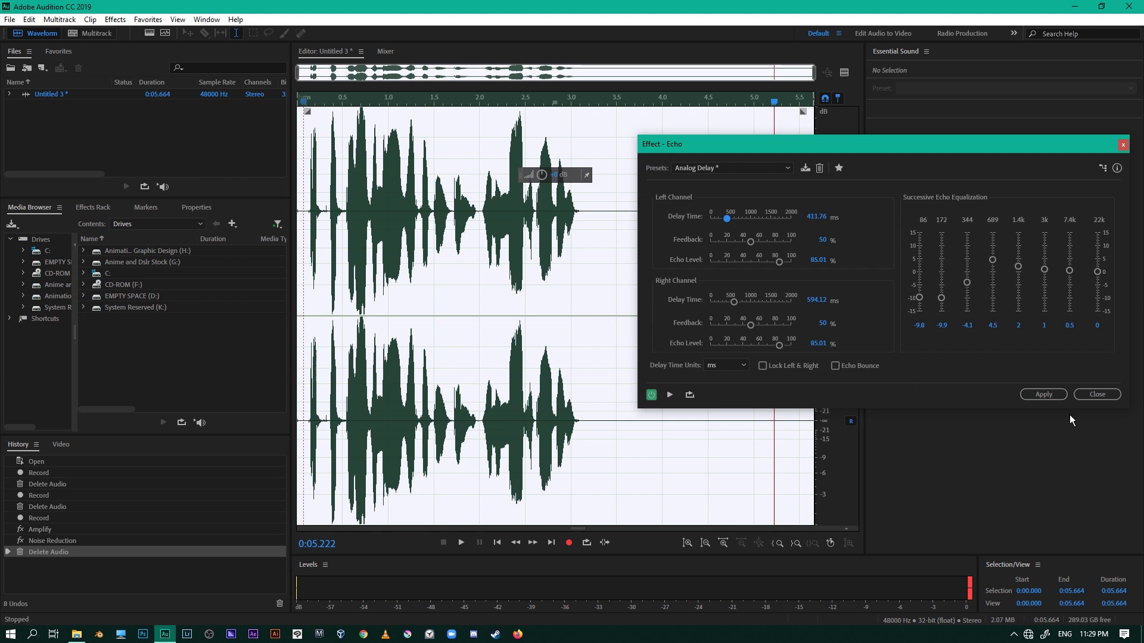
click(1093, 396)
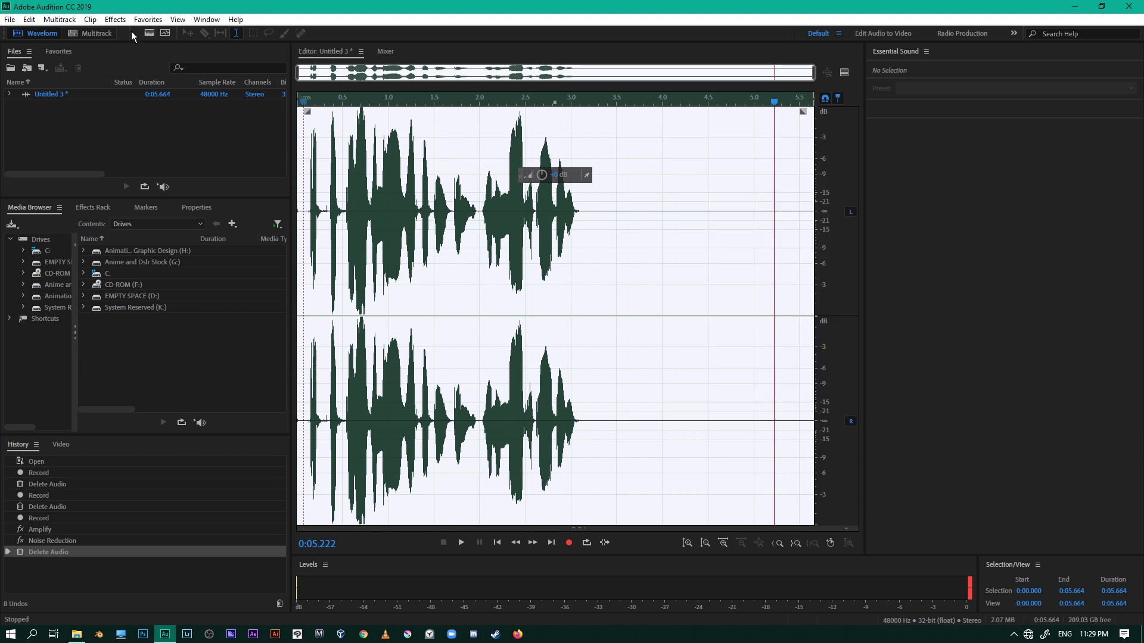
Preview an FFT Filter using the Telephone - Receiver preset with its curve raised around 1 kHz
click(114, 20)
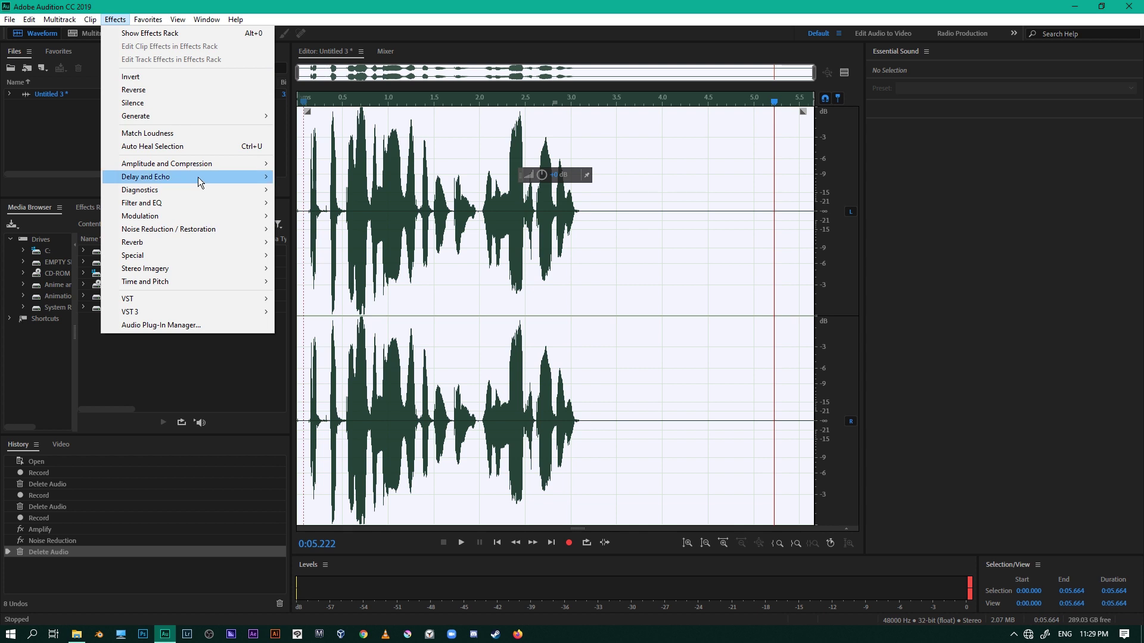
mouse_move(203, 176)
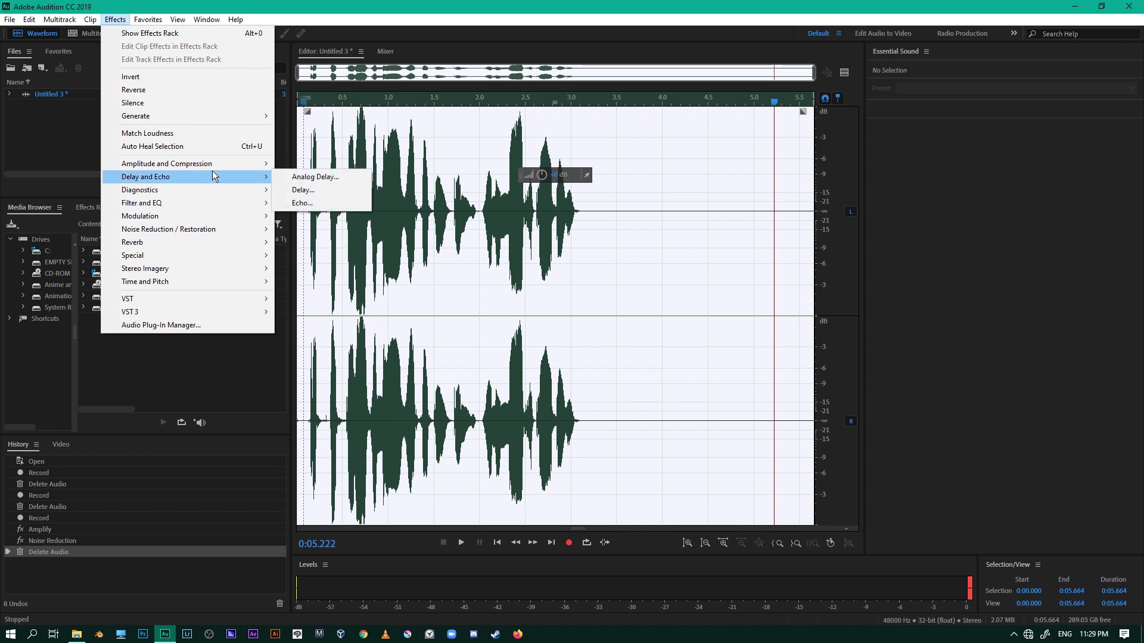
mouse_move(218, 202)
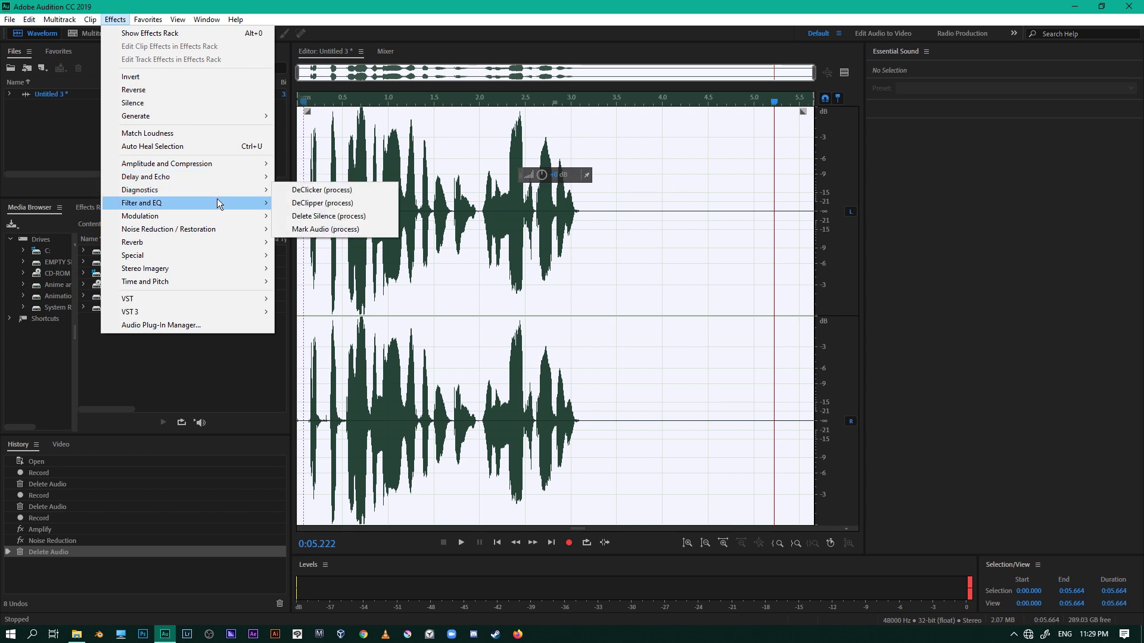
click(306, 202)
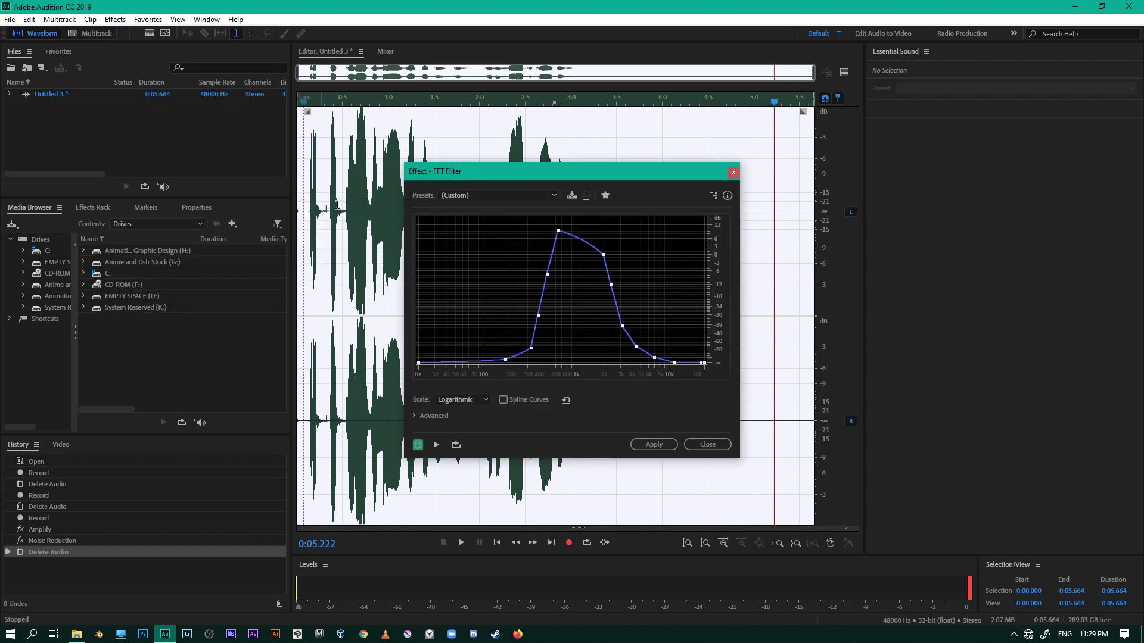
click(498, 195)
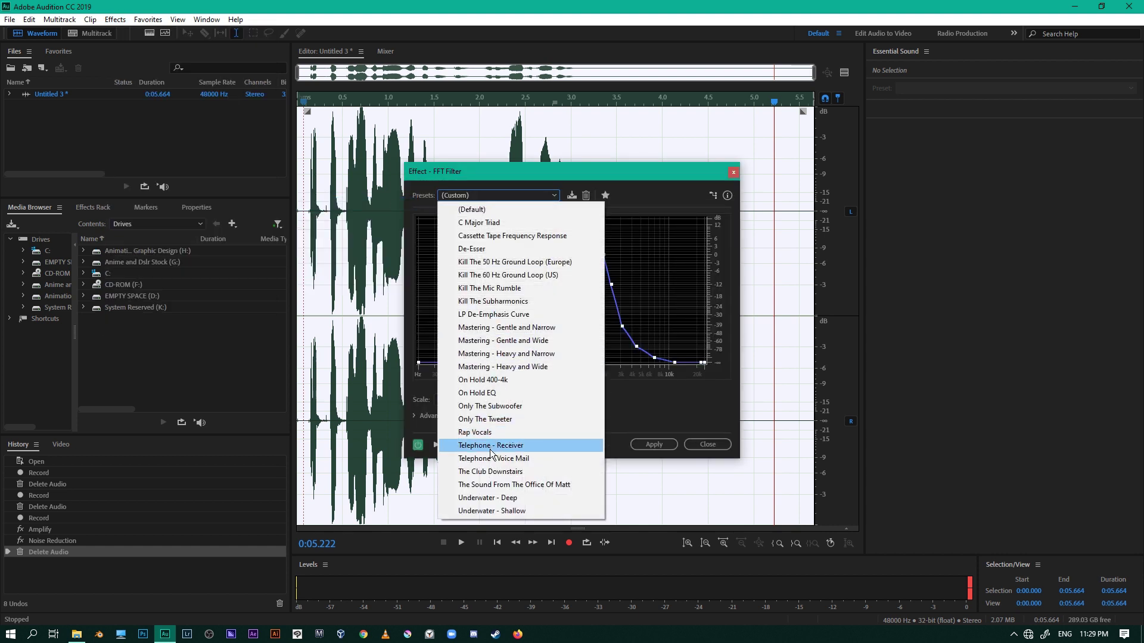
click(493, 445)
drag(547, 347, 576, 262)
click(581, 283)
click(435, 445)
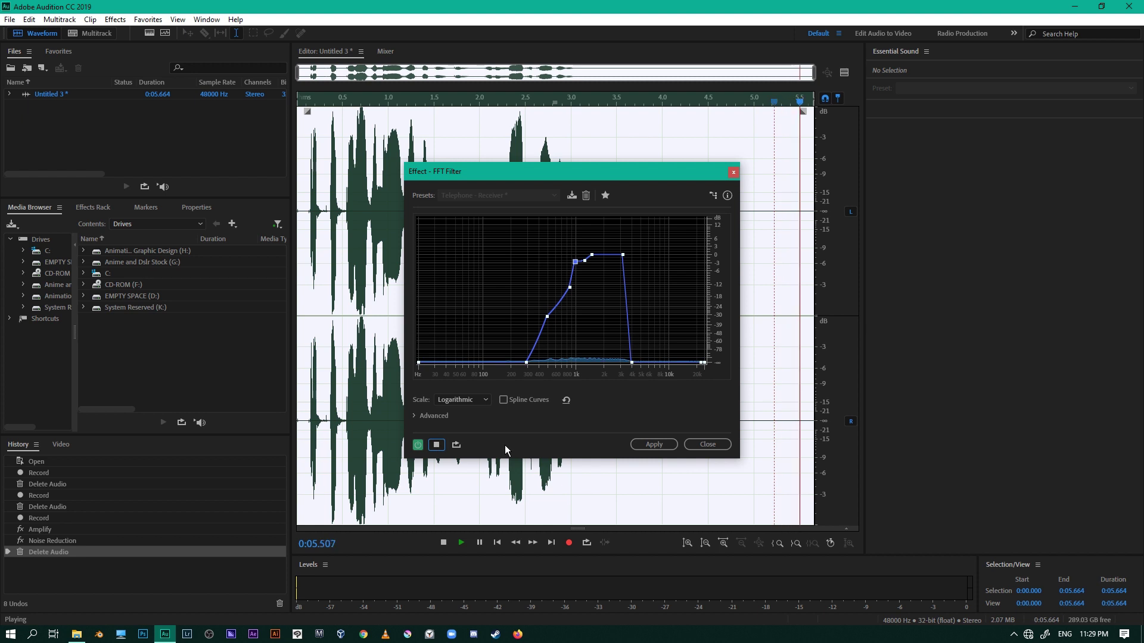
click(438, 446)
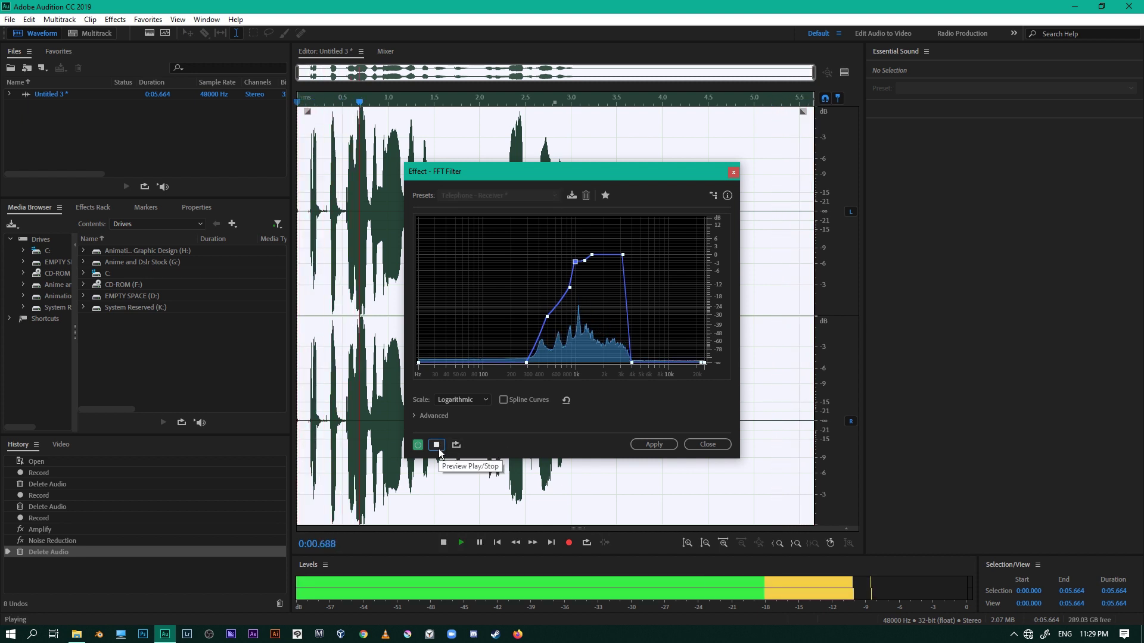
Preview the FFT Filter with raised low, mid and high curve points, and close it without applying
drag(526, 361, 523, 322)
drag(632, 362, 647, 294)
drag(575, 261, 584, 236)
drag(567, 276, 566, 258)
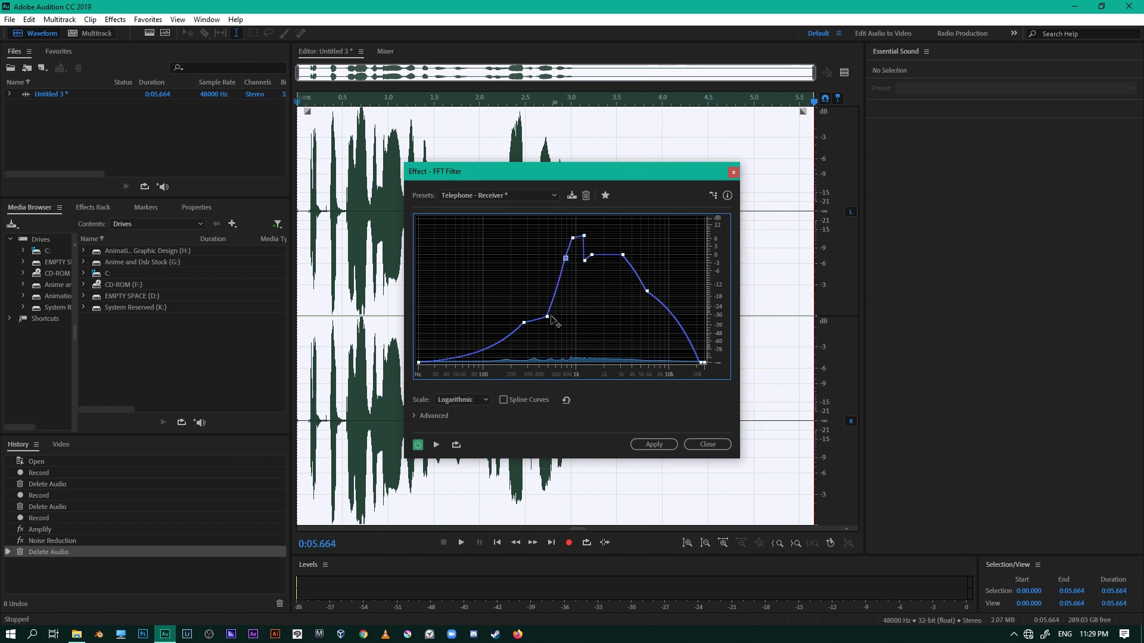
drag(547, 316, 539, 279)
click(437, 445)
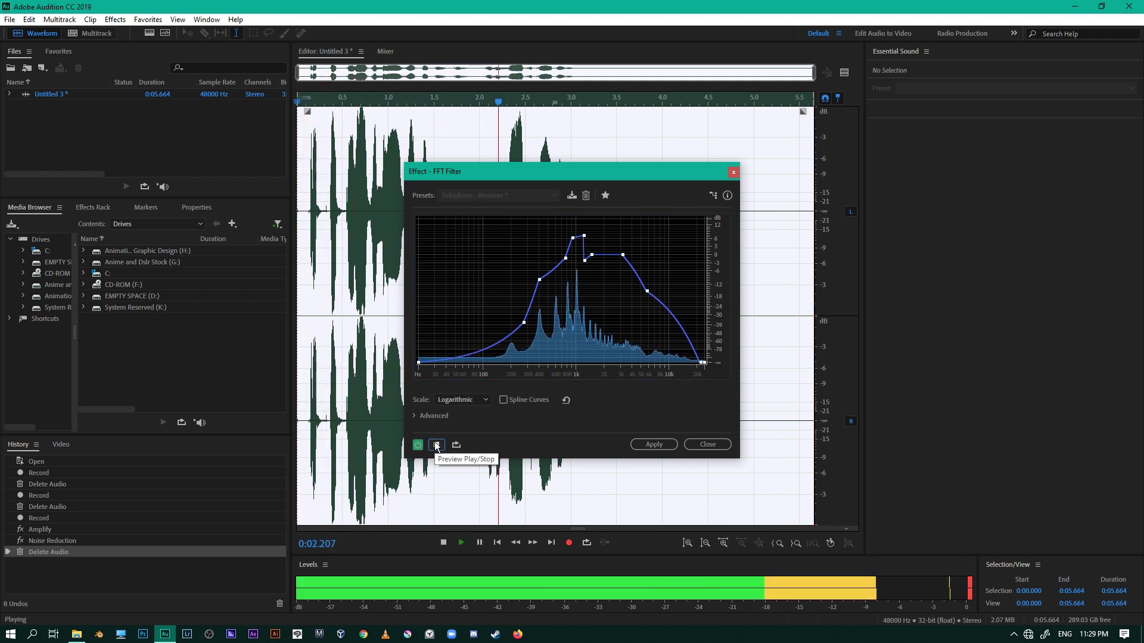
click(708, 444)
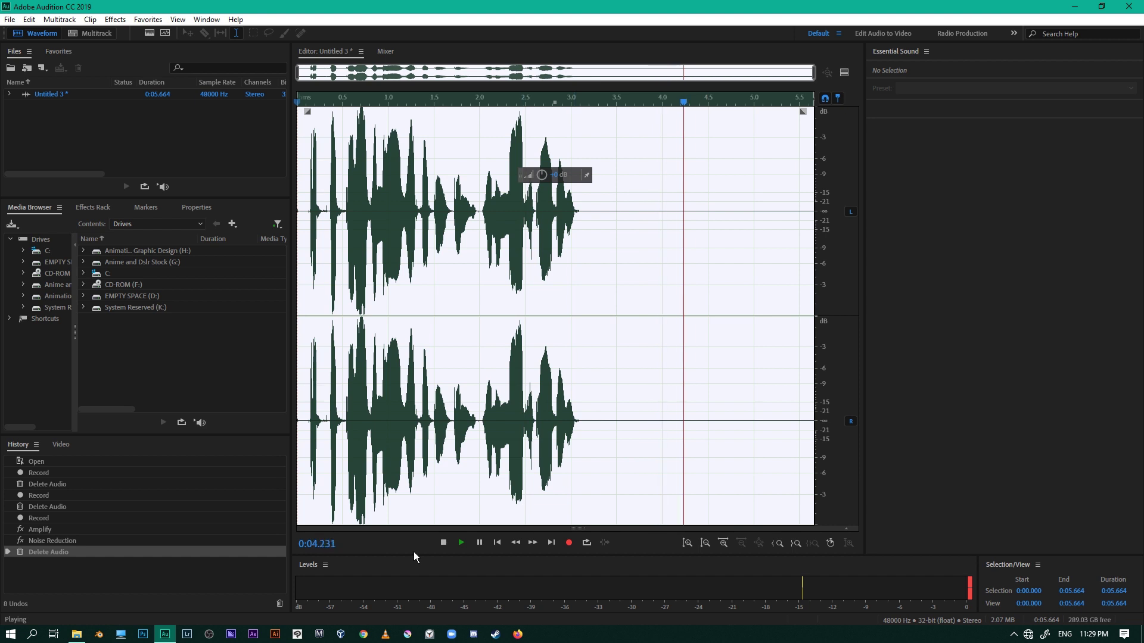
click(443, 542)
Preview the recording in Stretch and Pitch with a pitch shift of -6.24 semitones
click(124, 21)
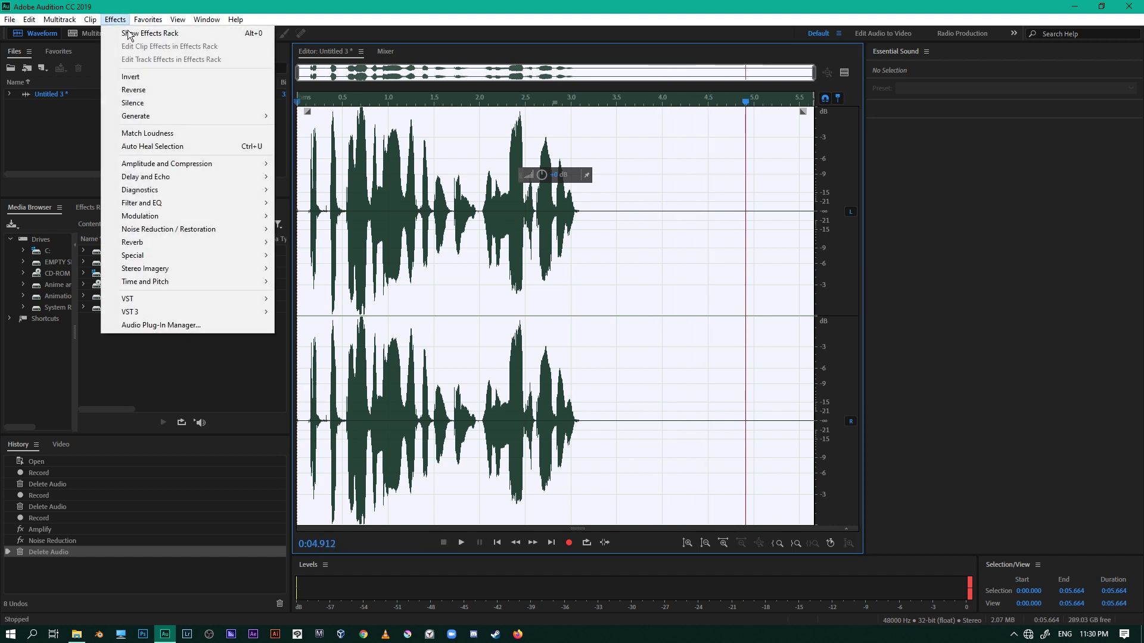
mouse_move(250, 284)
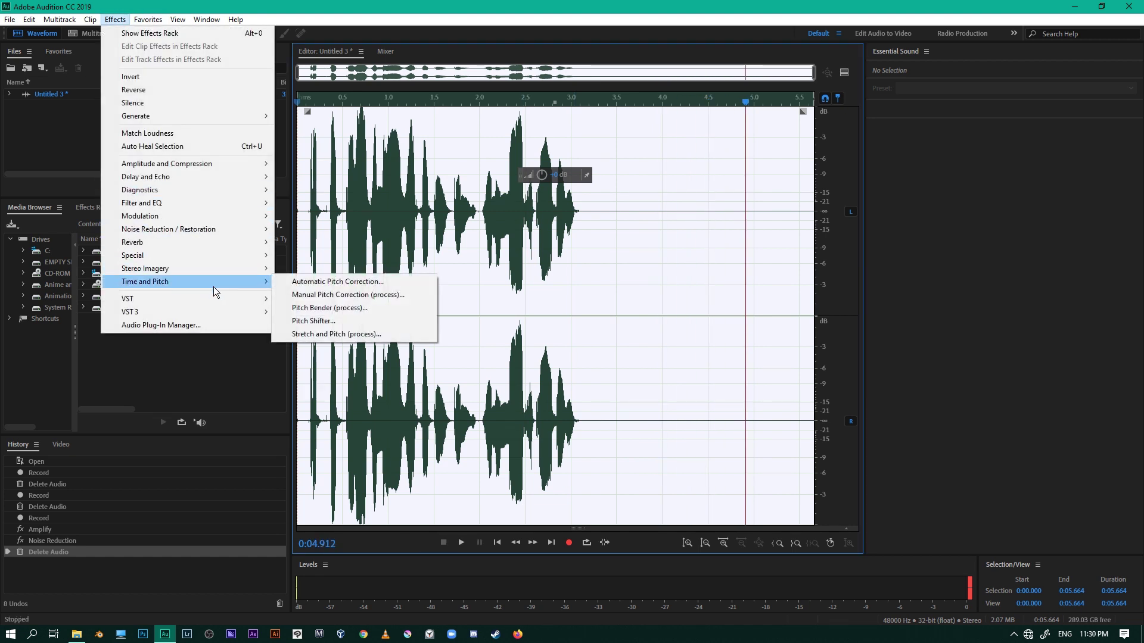
click(319, 334)
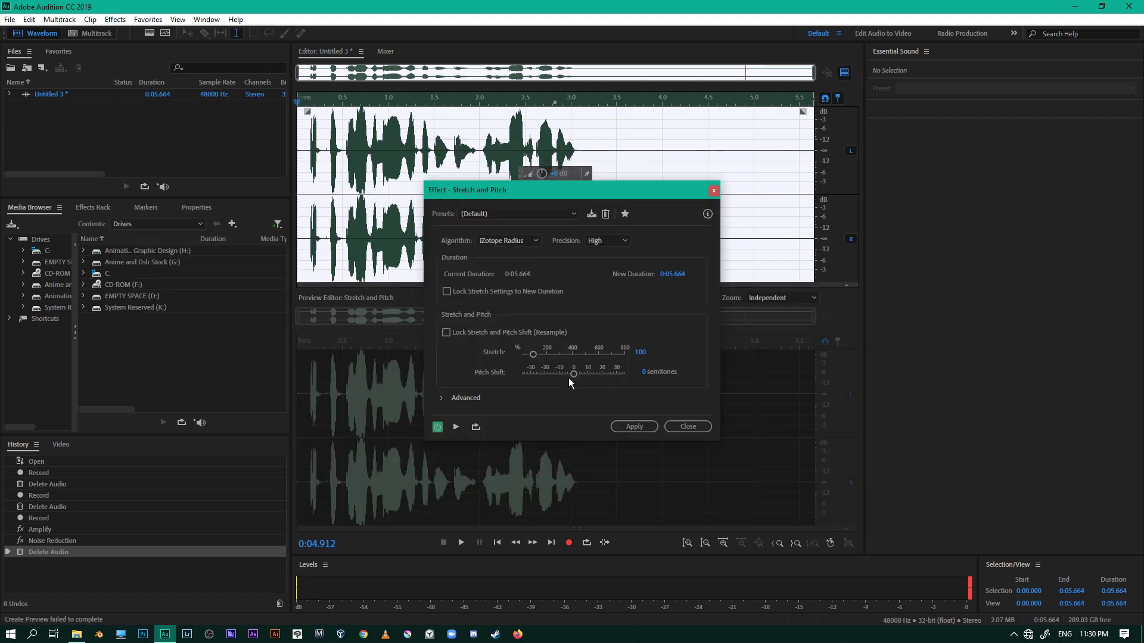
drag(573, 374, 565, 374)
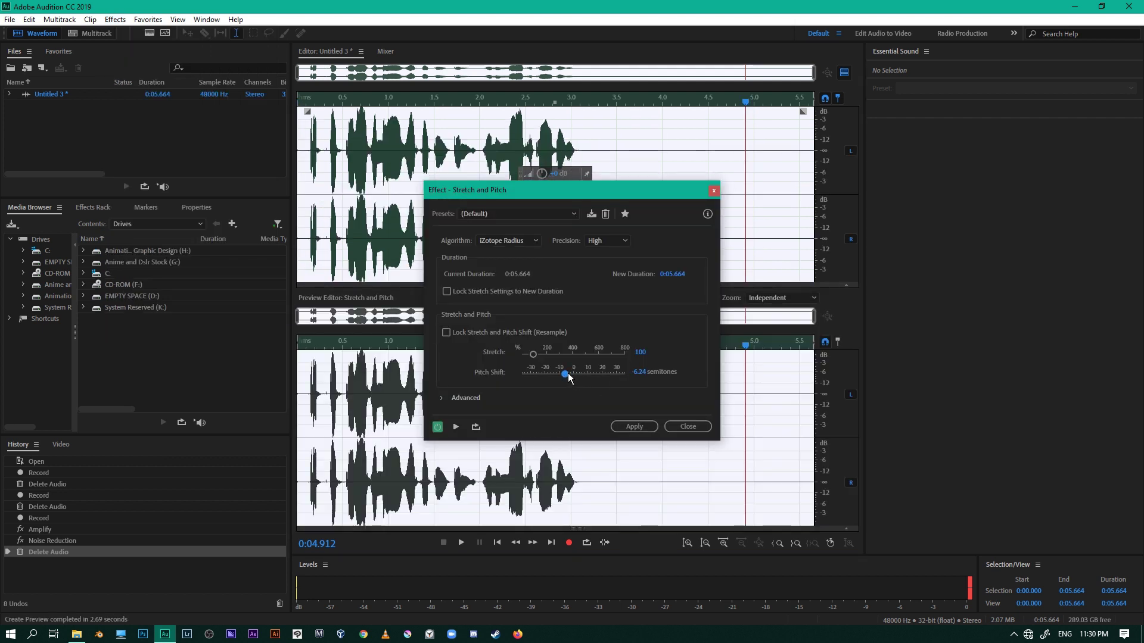
click(338, 107)
click(456, 427)
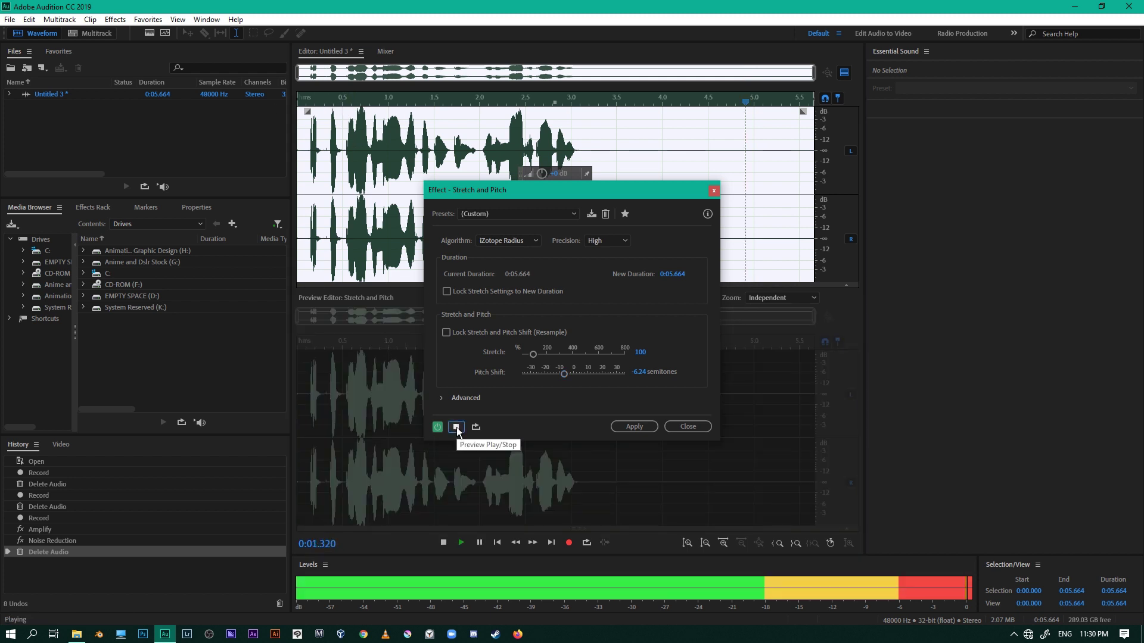
click(455, 428)
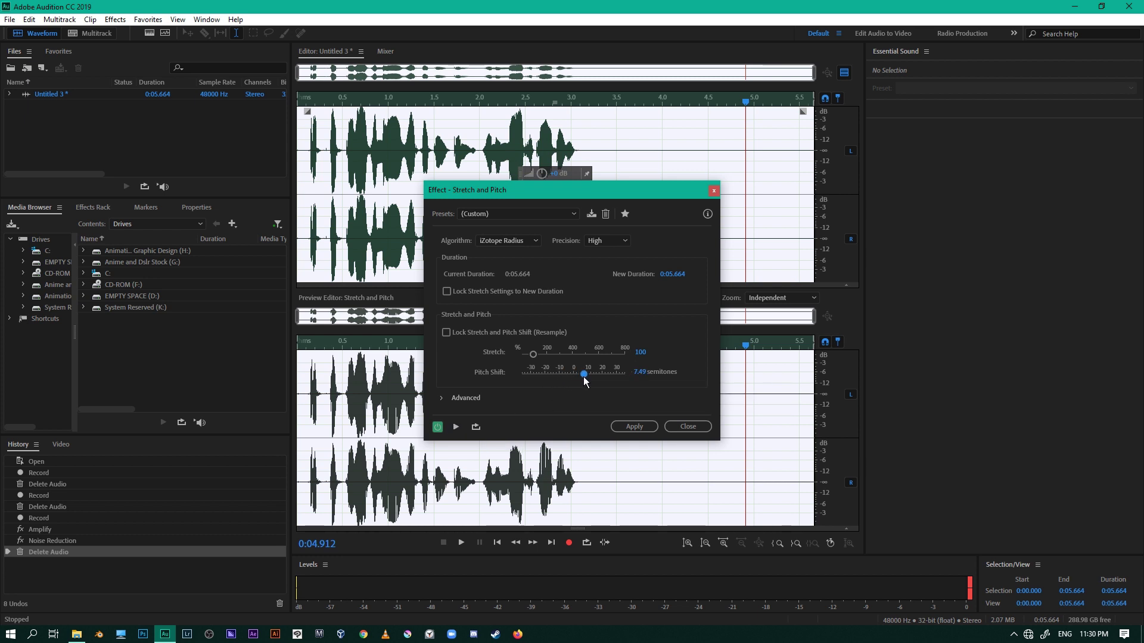
Preview the recording with a pitch shift of 9.99 semitones, and close Stretch and Pitch without applying
click(455, 427)
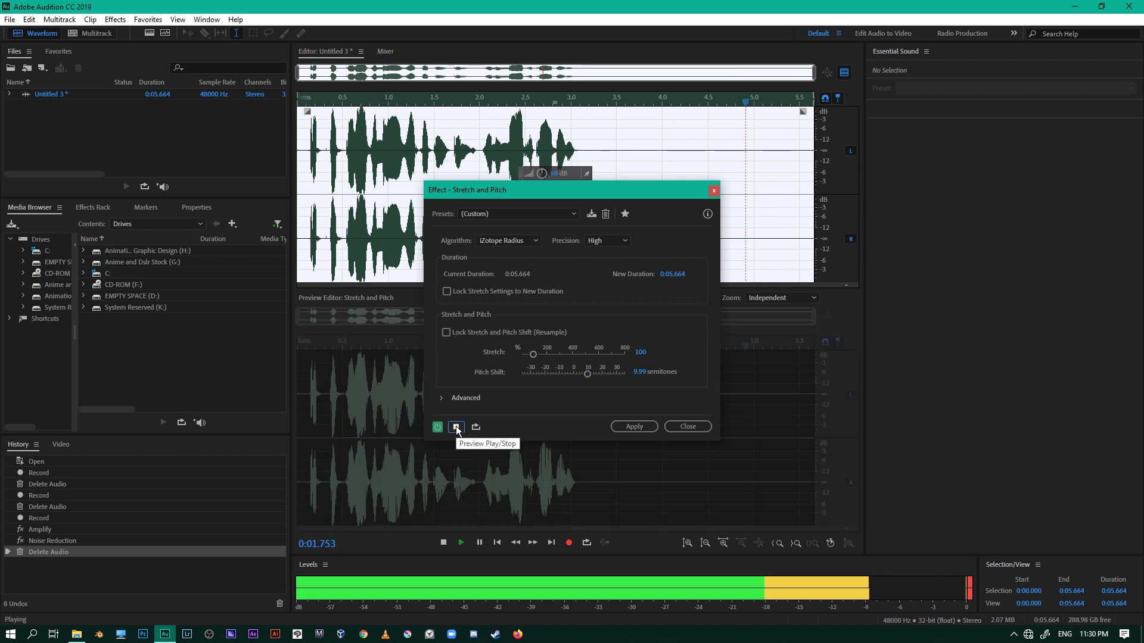
click(456, 427)
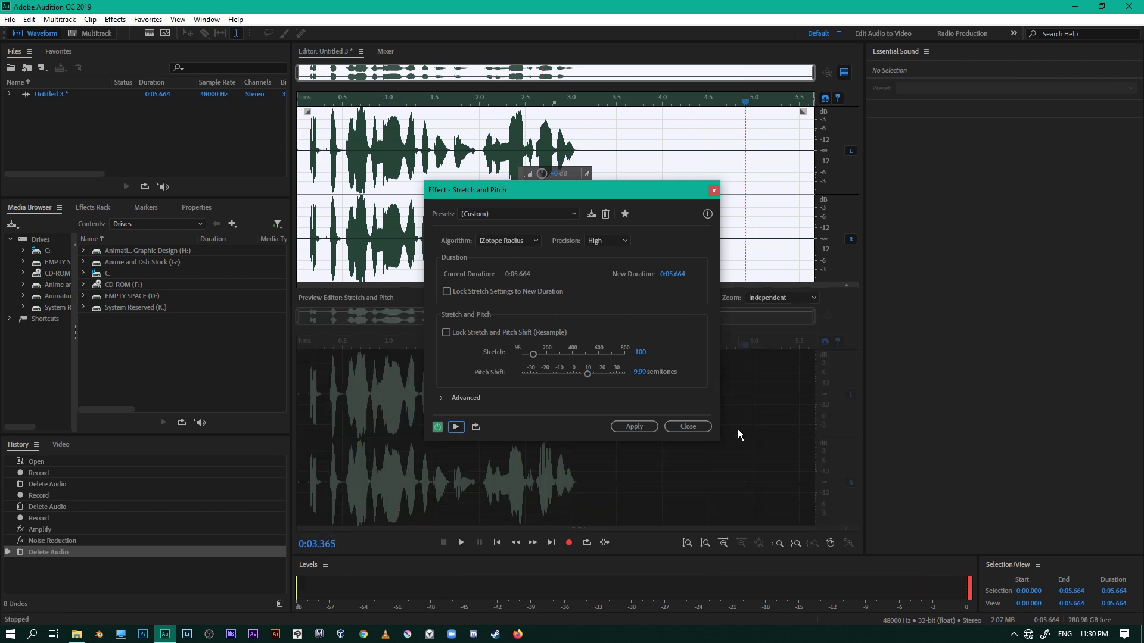
click(683, 425)
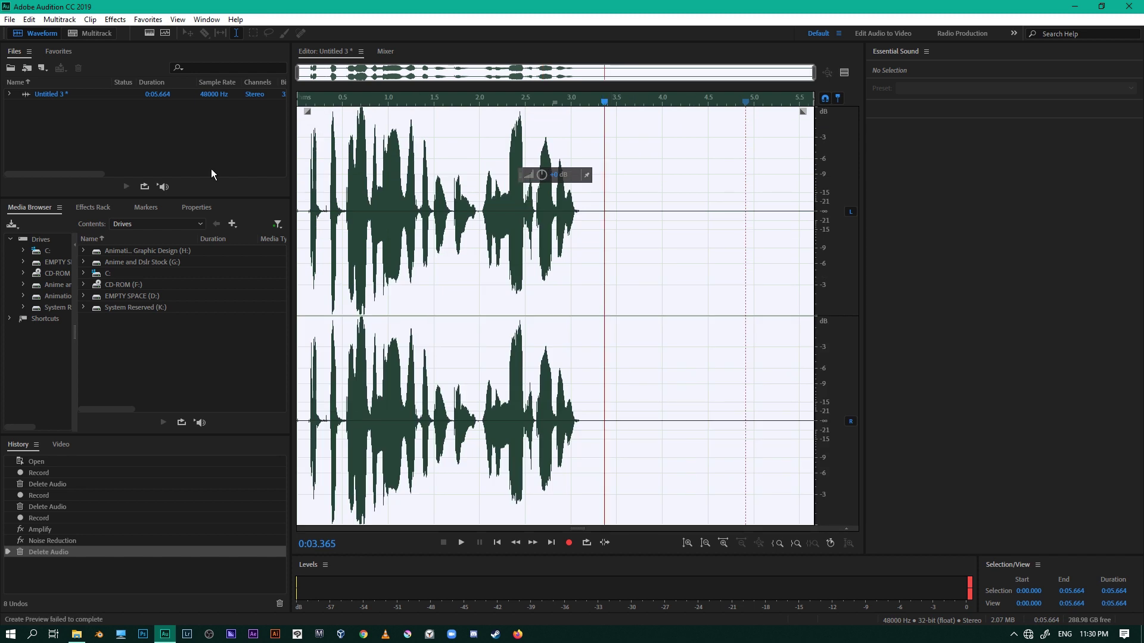
Review the file export settings and save location, cancel the export and clear the waveform selection
click(10, 19)
mouse_move(67, 249)
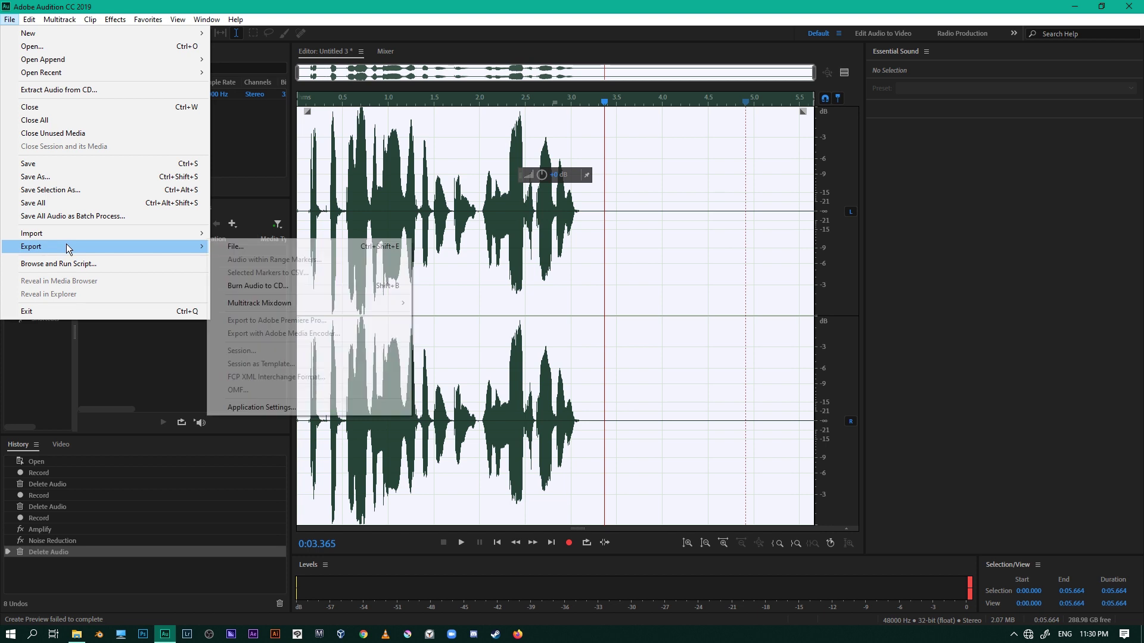
click(253, 247)
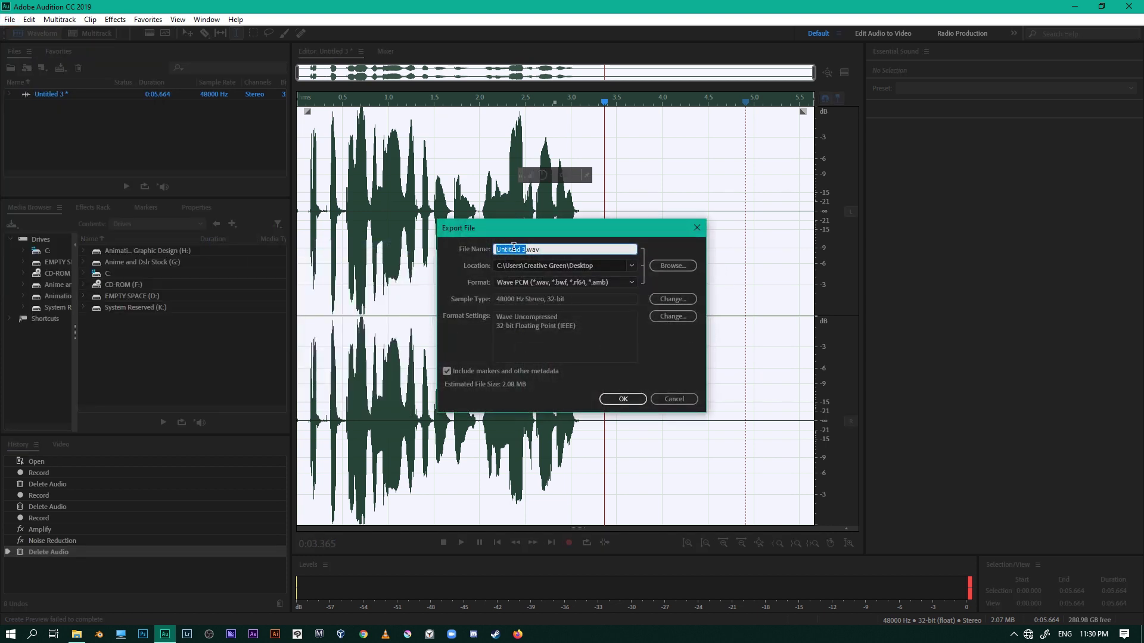
click(664, 267)
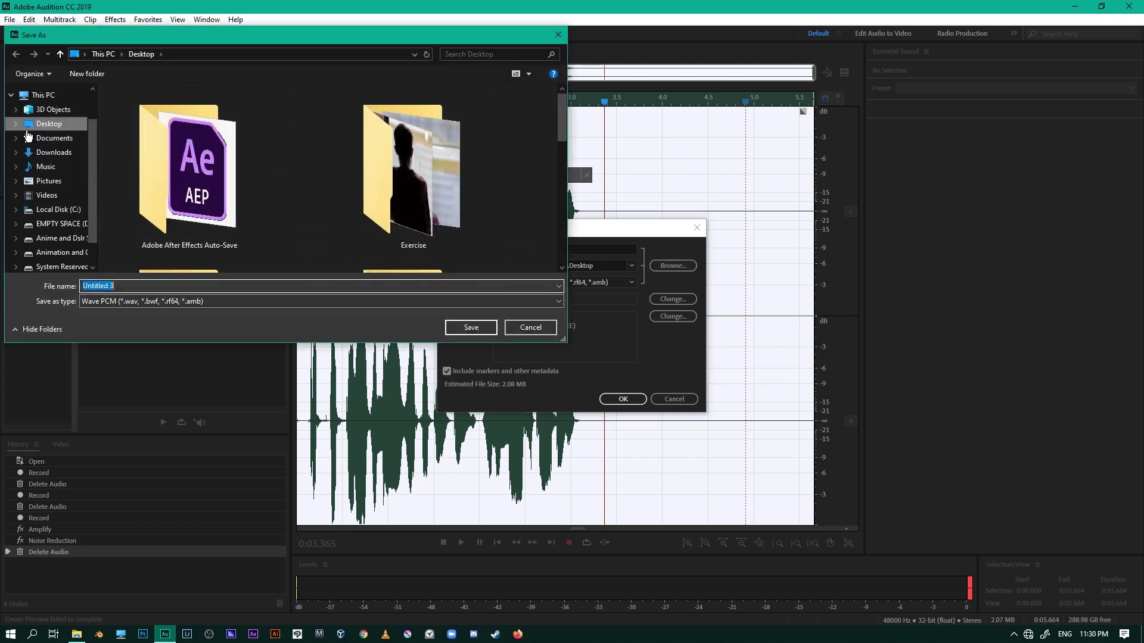
click(547, 326)
click(685, 398)
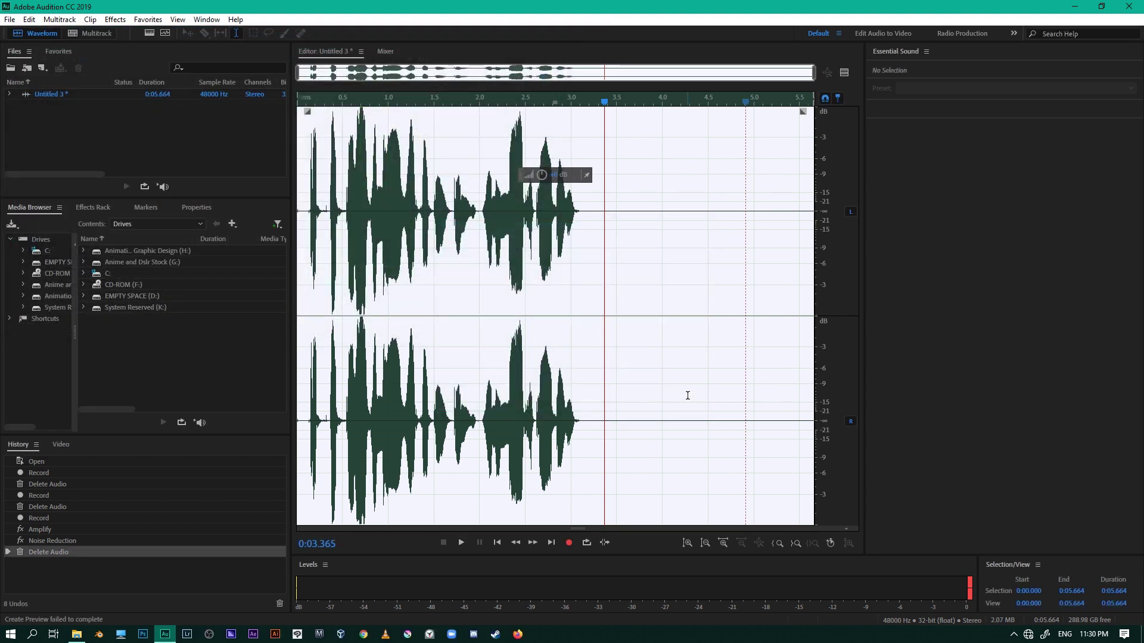
click(679, 389)
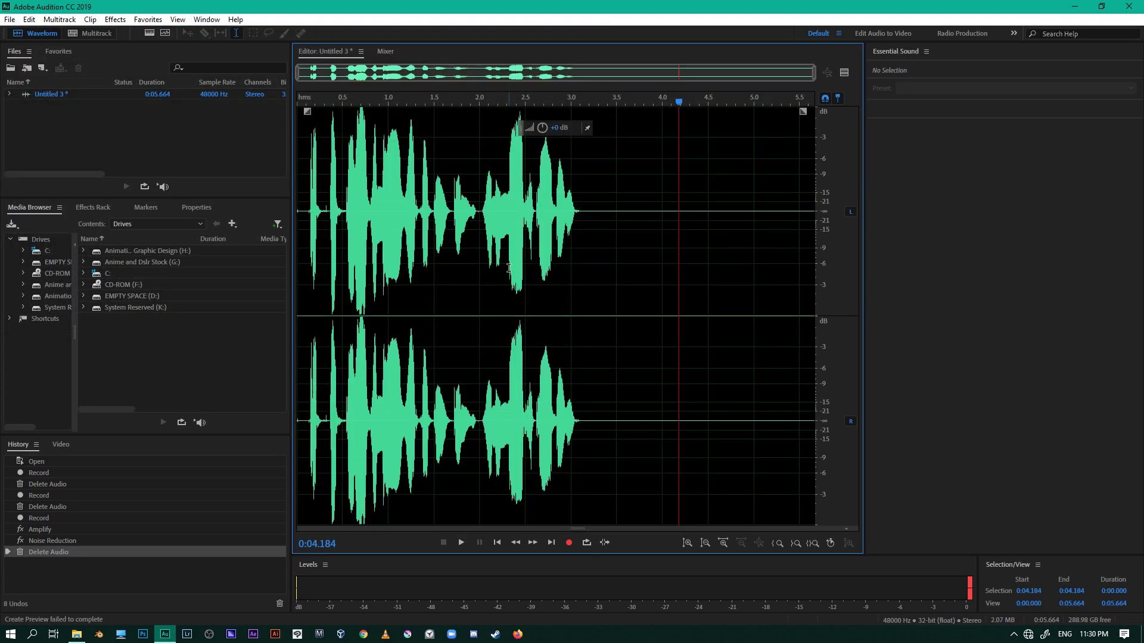